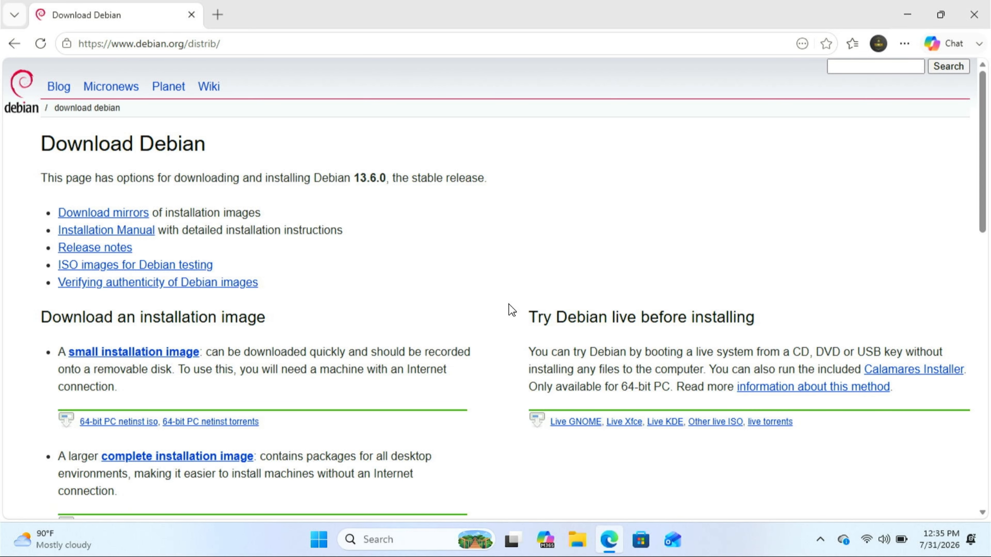
Open the complete installation image page on the Debian download site, and open the option to download USB/CD/DVD images using HTTP.
scroll(508, 304, down, 3)
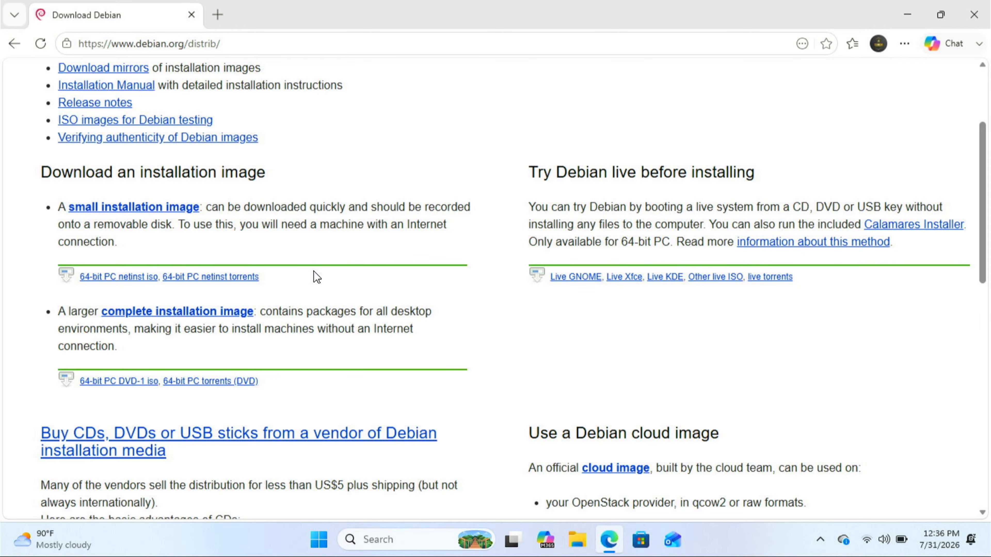
scroll(317, 276, down, 2)
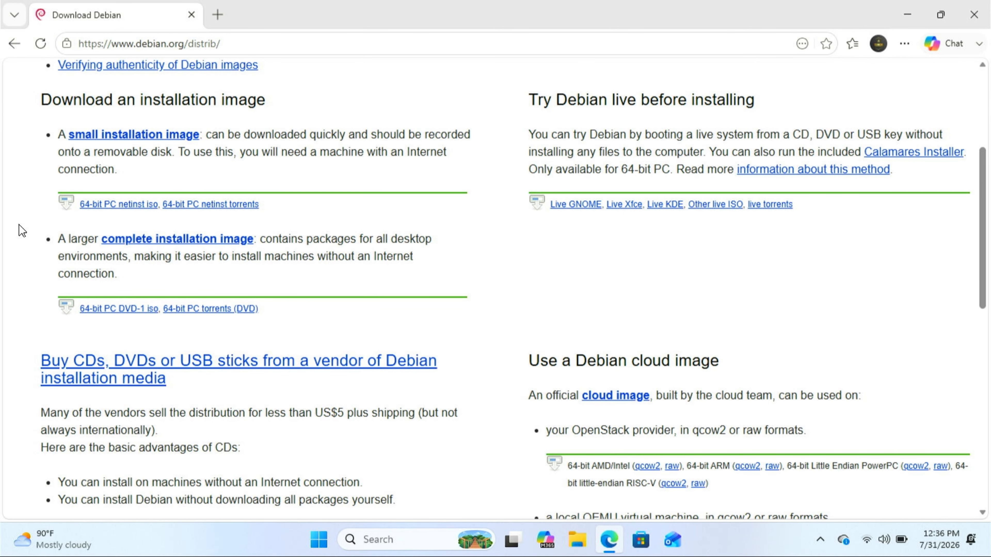
click(197, 240)
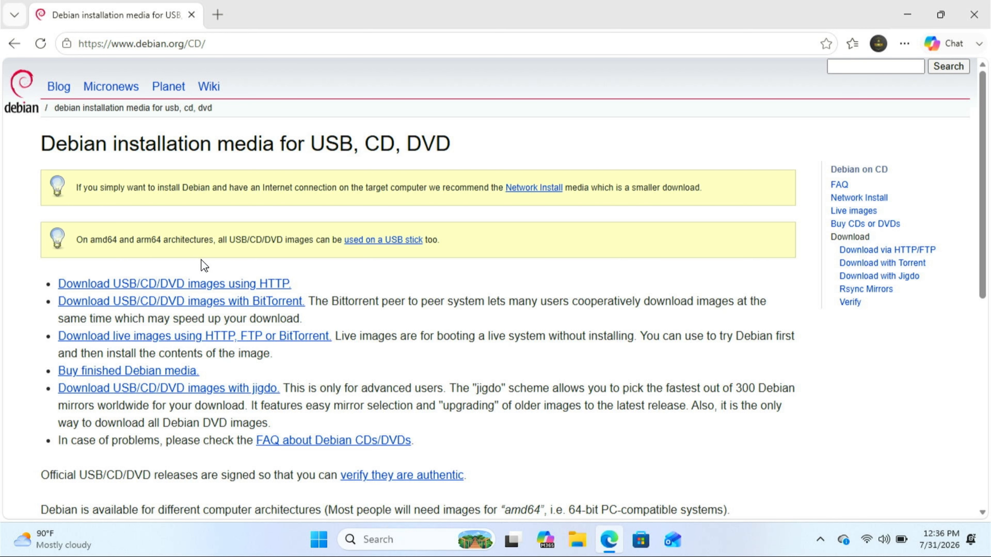
click(212, 285)
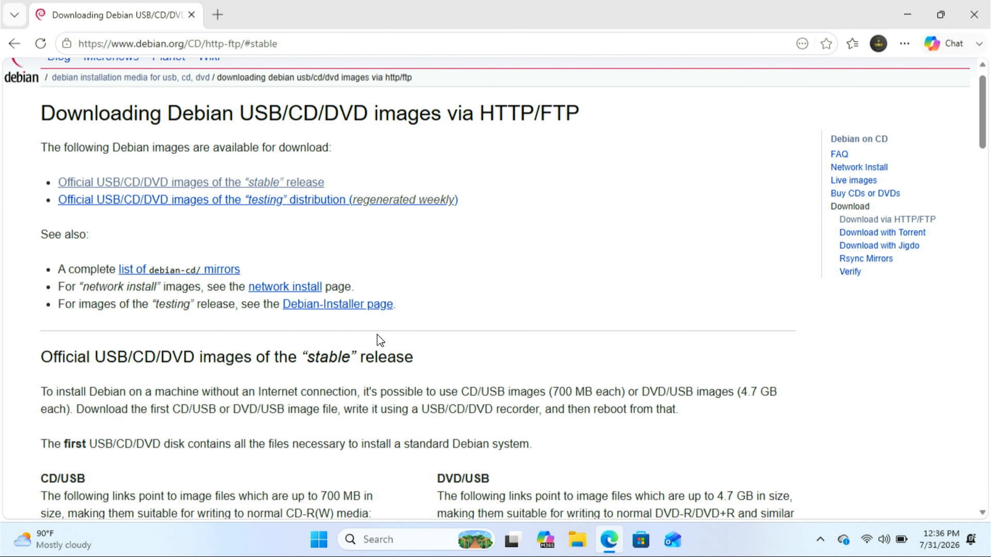
Open the amd64 DVD/USB image directory for the stable Debian release.
scroll(380, 340, down, 3)
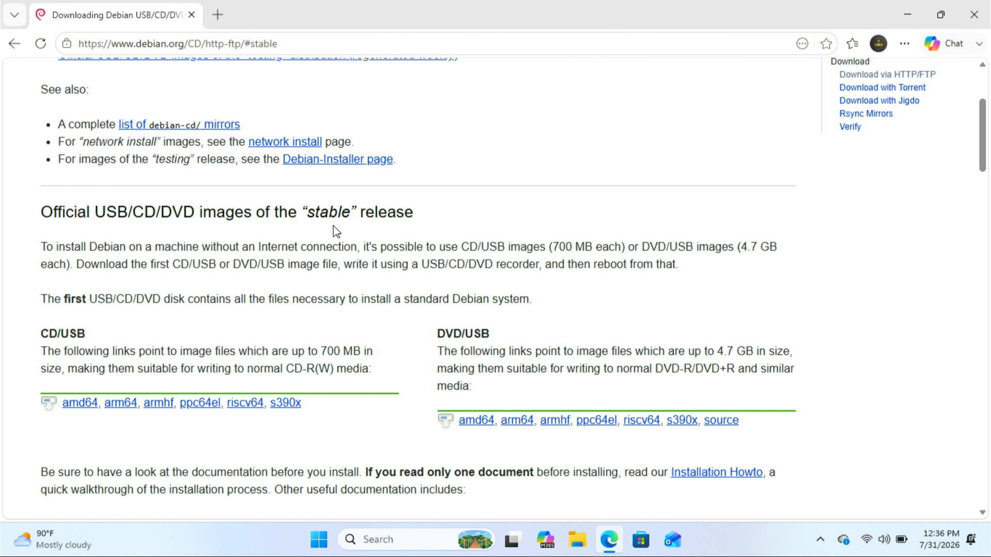
scroll(405, 269, down, 2)
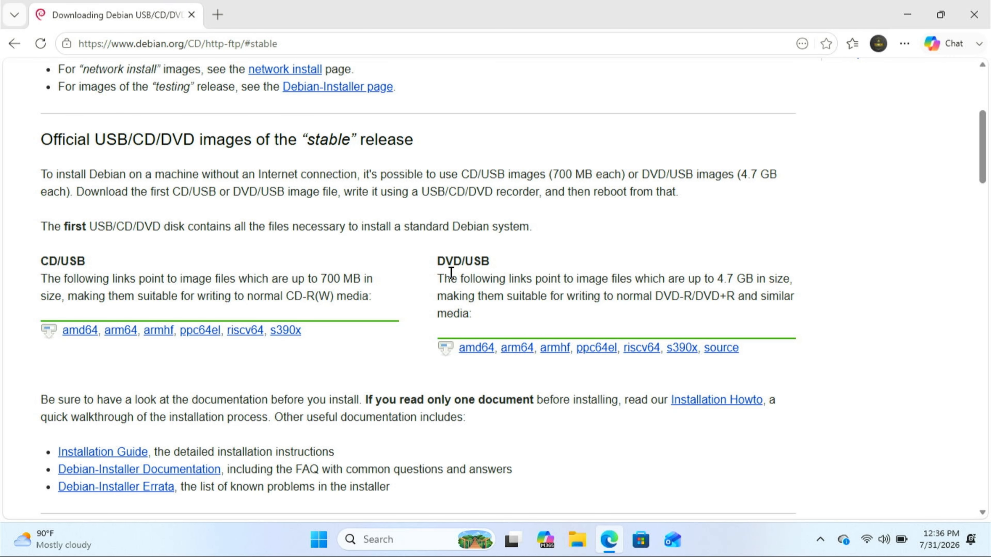
click(480, 353)
click(482, 356)
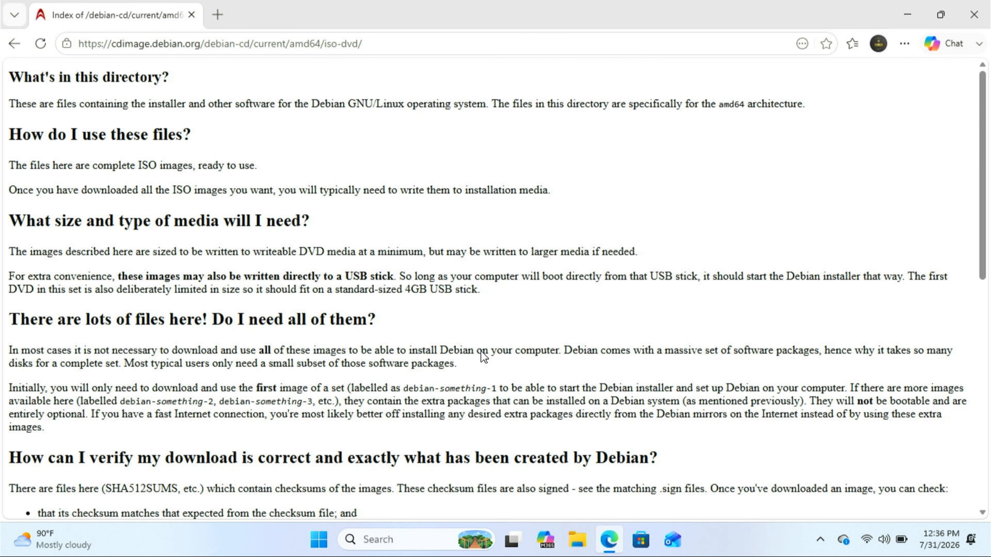
Start downloading debian-13.6.0-amd64-DVD-1.iso from the directory's file list, and cancel the download.
scroll(484, 356, down, 8)
scroll(484, 356, down, 3)
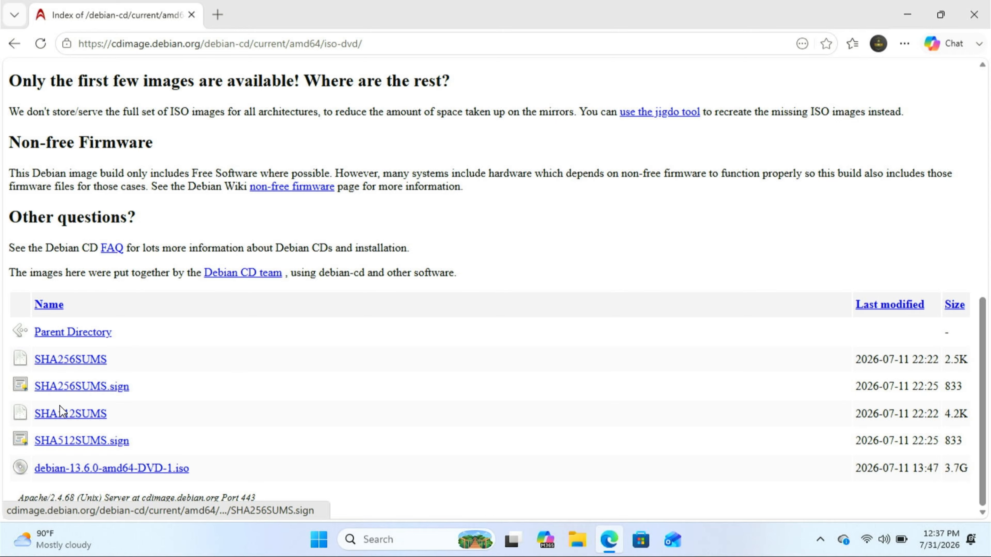
click(61, 467)
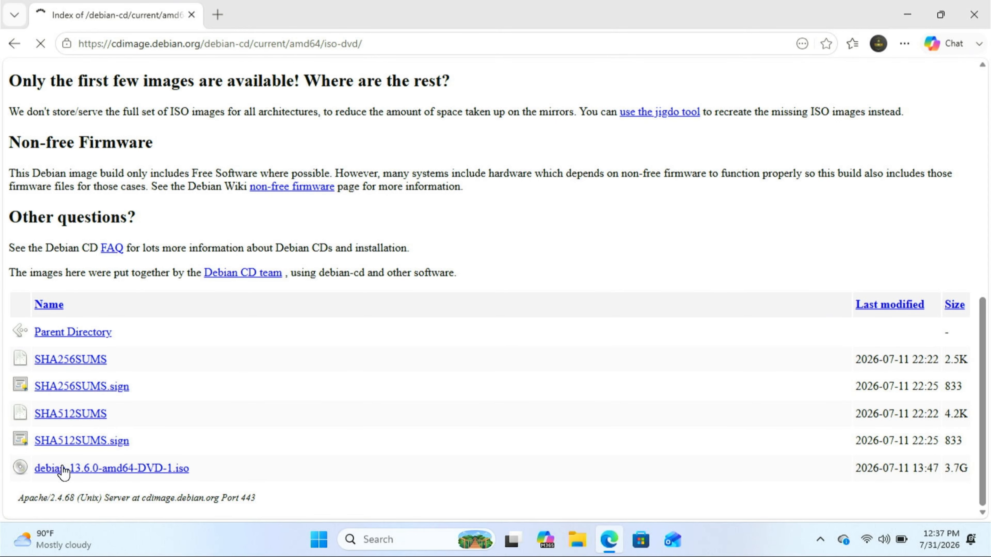
mouse_move(788, 113)
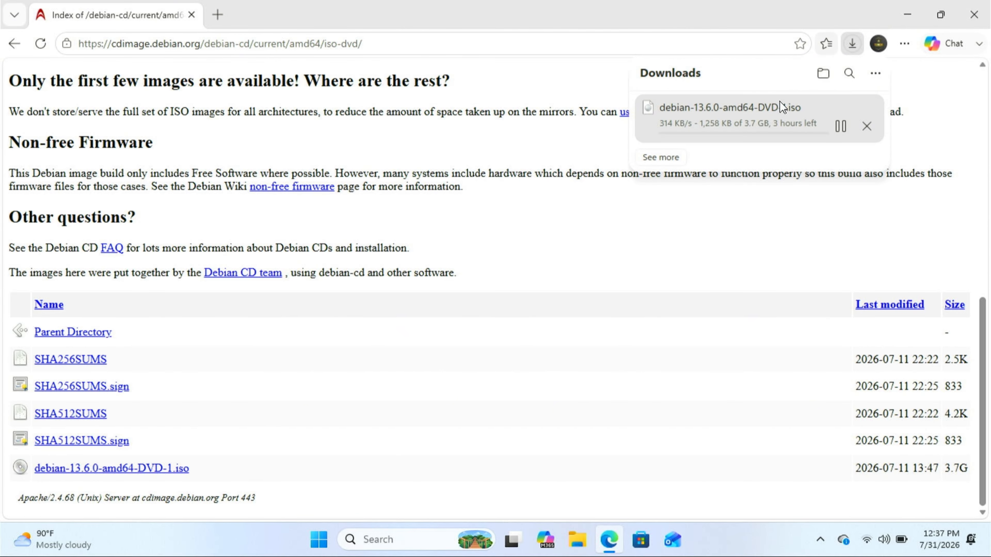
click(867, 127)
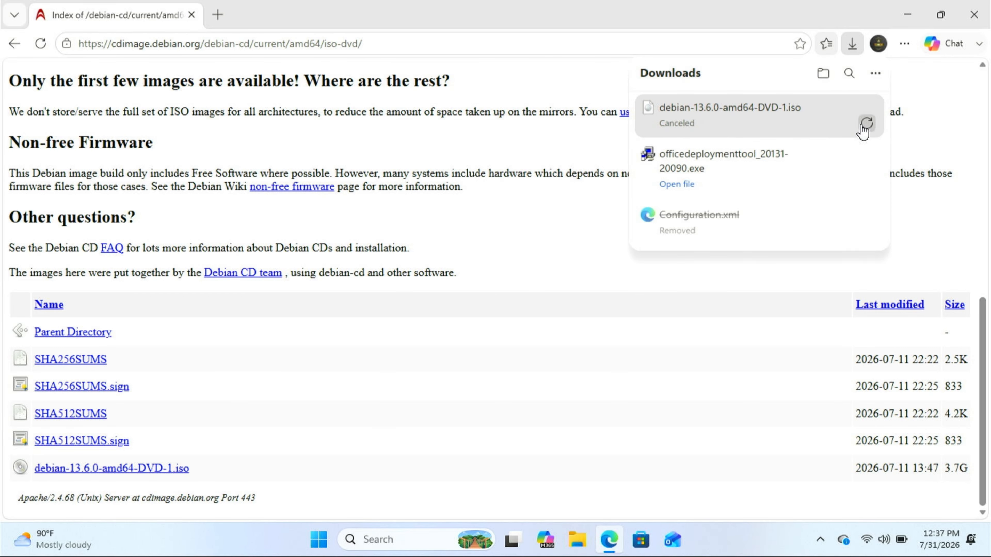
Locate the existing debian-13.6.0-amd64-DVD-1 image on Local Disk (D:) in File Explorer, and close the window.
click(823, 74)
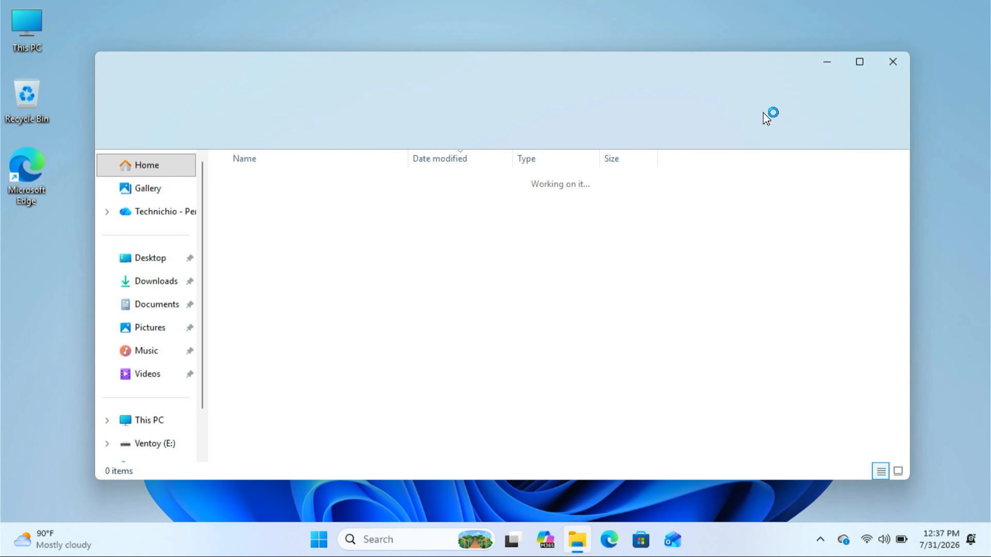
click(166, 430)
double_click(463, 209)
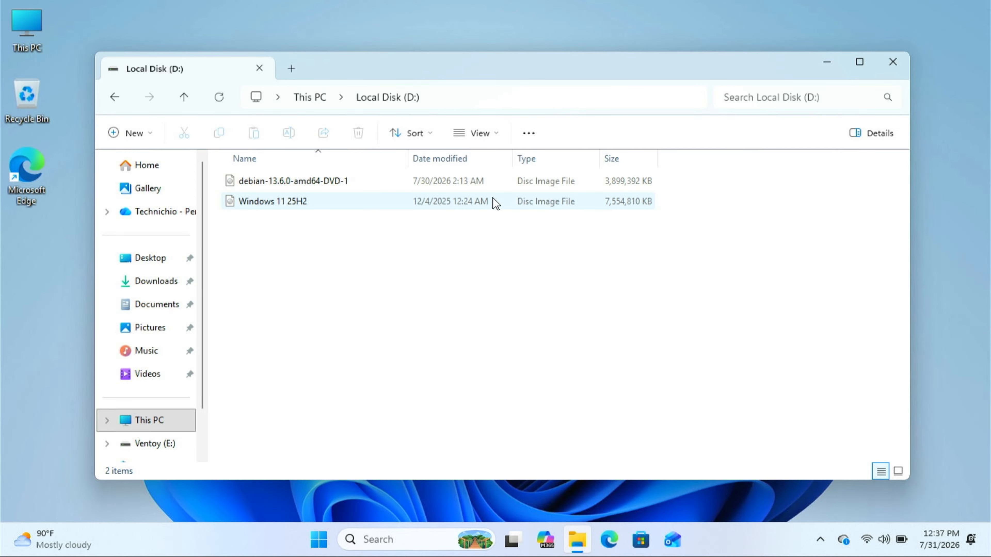
click(262, 178)
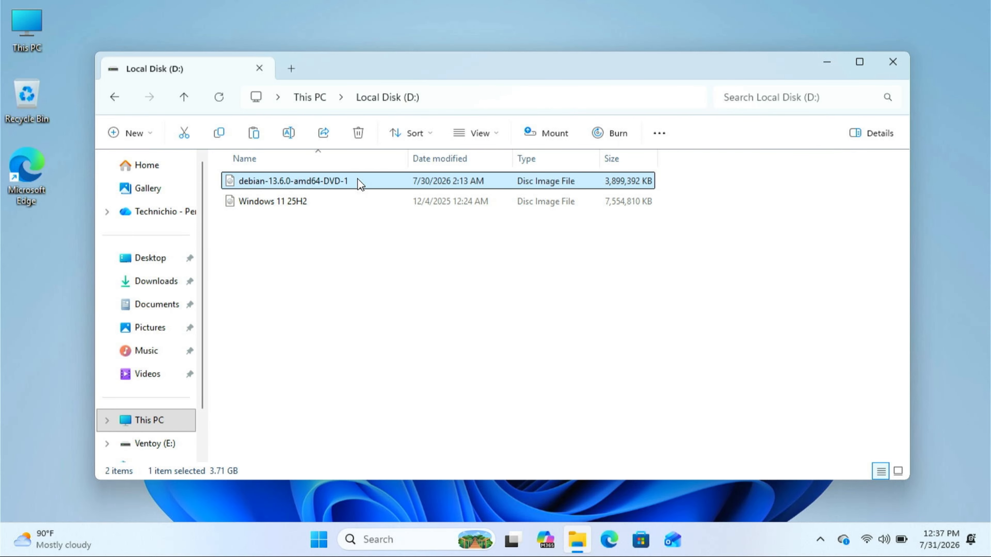
click(370, 182)
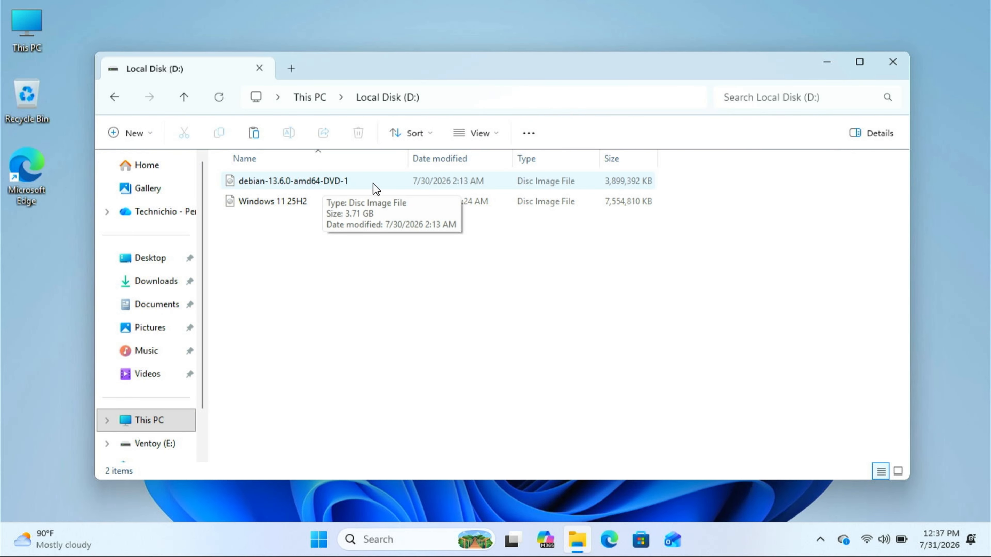
click(888, 67)
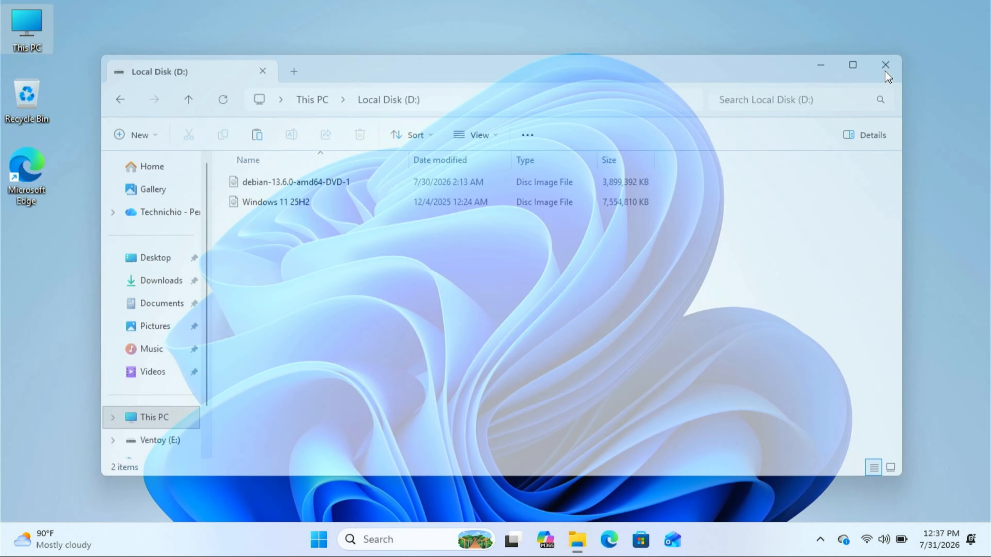
Switch to Microsoft Edge, search the web for "rufus", and open the rufus.ie website.
click(599, 551)
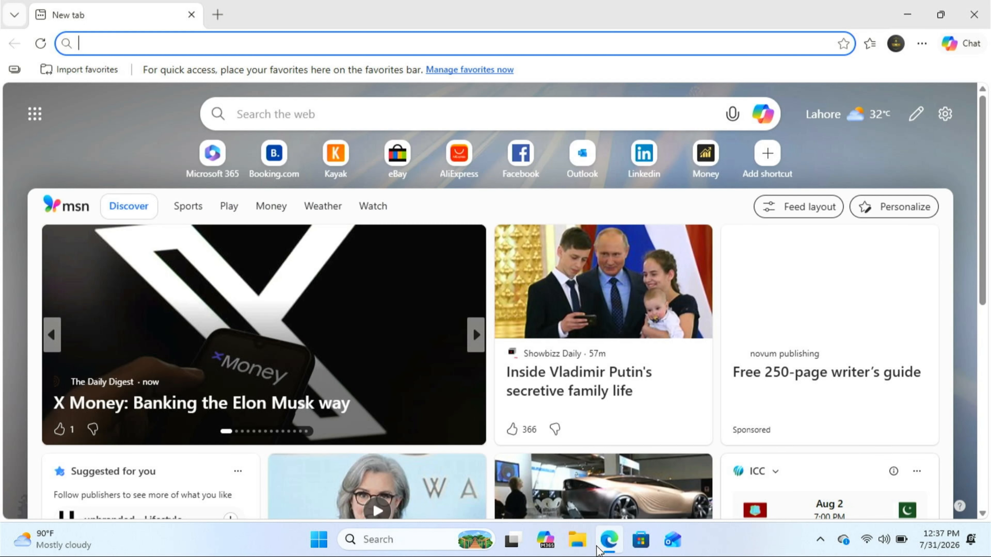
text(rufus)
key(Return)
scroll(374, 390, down, 3)
click(374, 388)
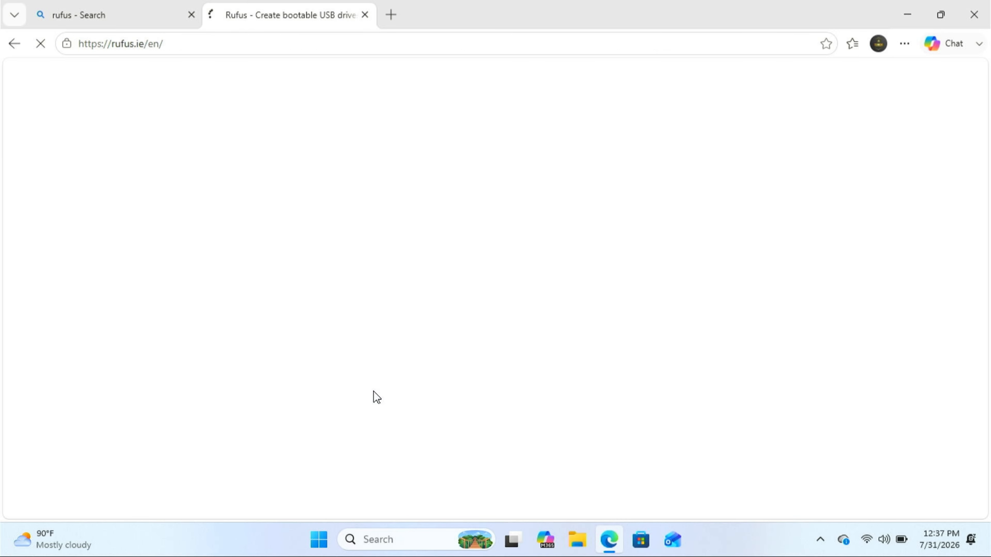
Download the standard Windows x64 release rufus-4.15.exe, launch it, and allow it to check for updates online.
scroll(376, 397, down, 6)
scroll(377, 397, down, 5)
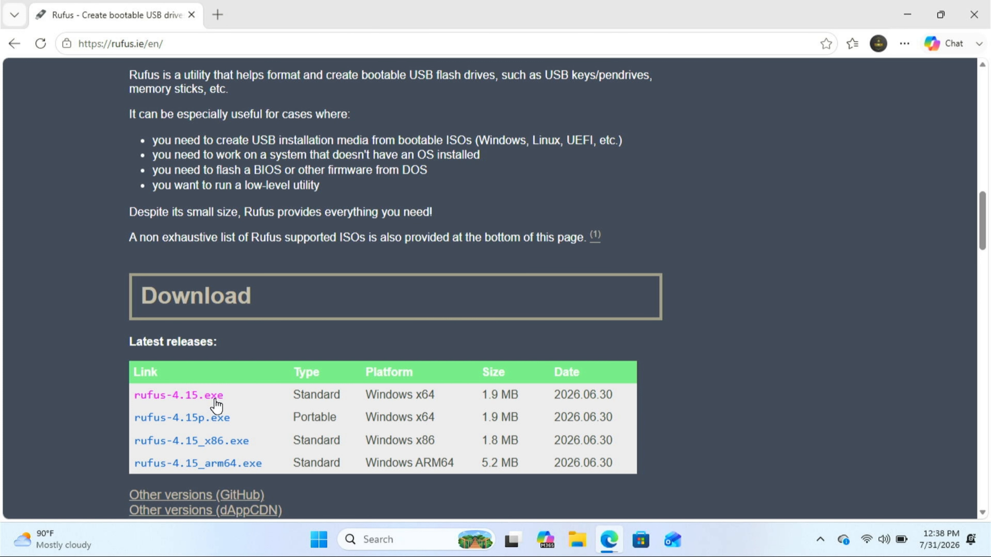
click(212, 396)
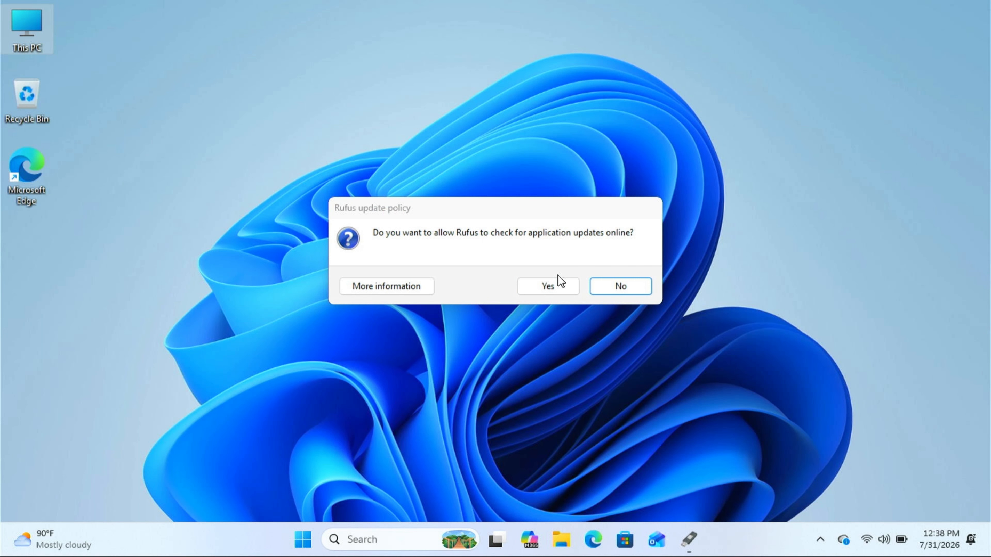
click(558, 276)
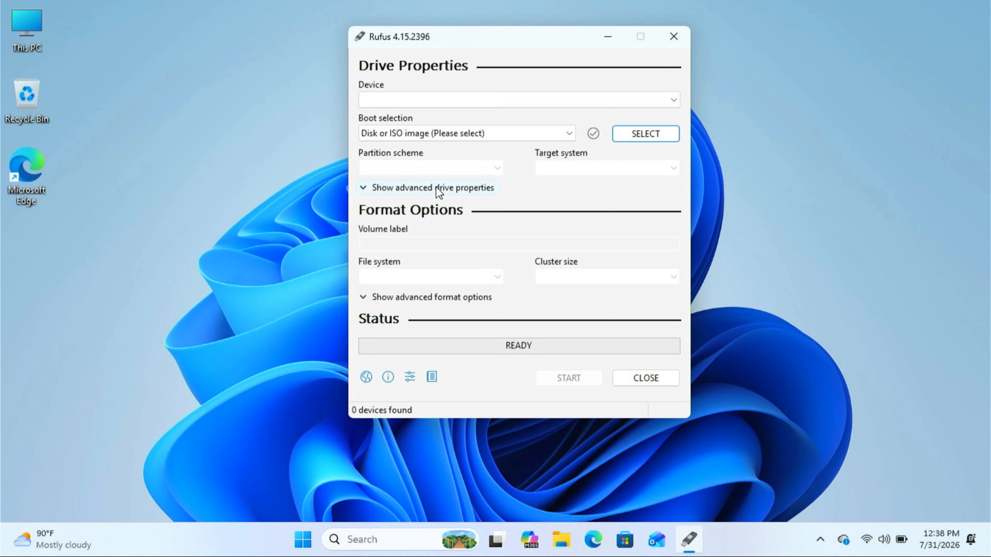
Show the advanced drive properties in Rufus, and load debian-13.6.0-amd64-DVD-1.iso from the local disk as the boot image.
click(436, 187)
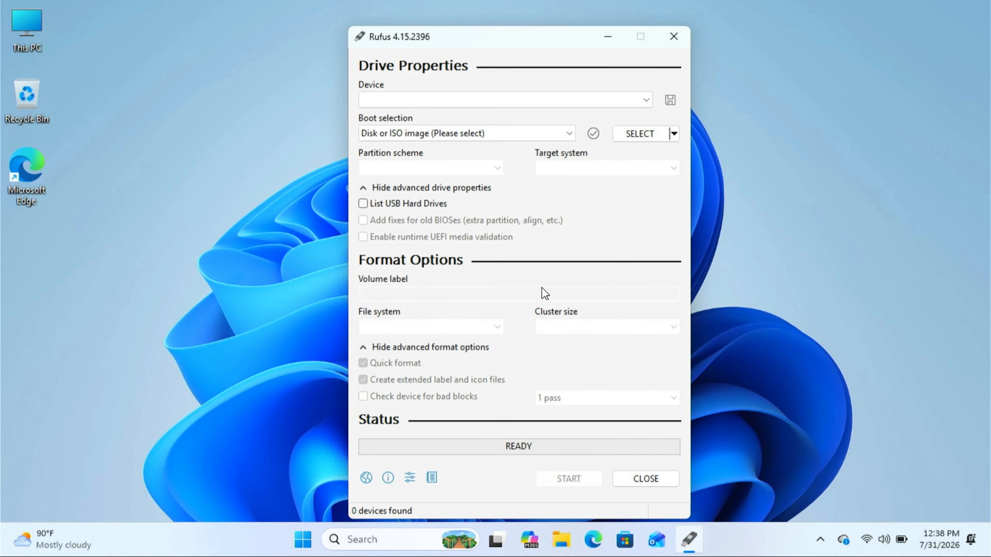
click(635, 134)
scroll(424, 273, down, 4)
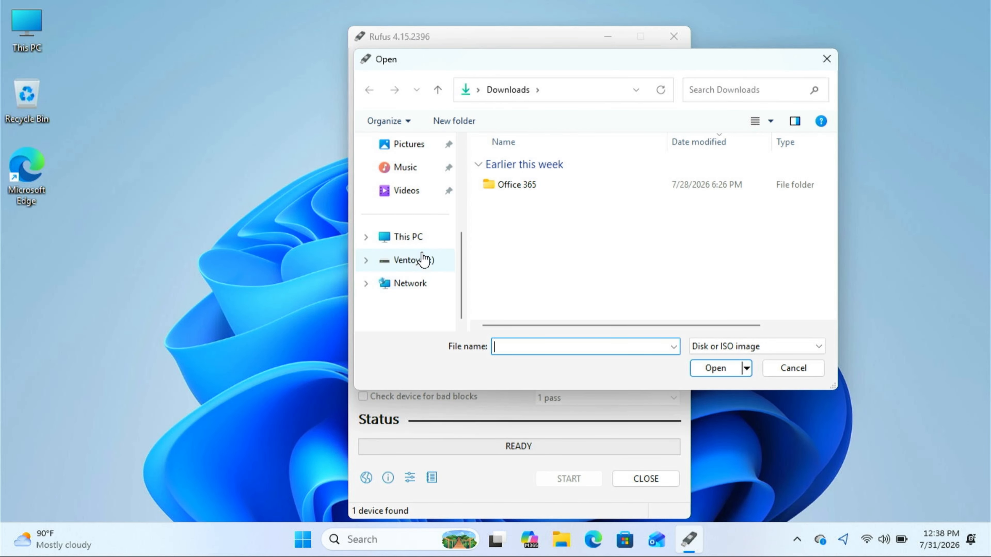
click(422, 236)
double_click(605, 213)
double_click(550, 169)
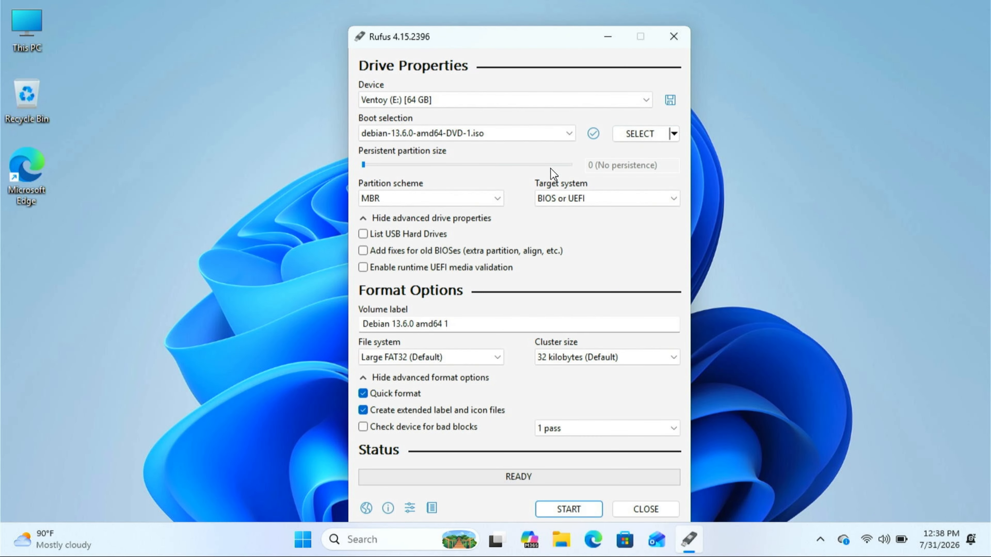
Set the partition scheme to GPT, and start writing the USB drive in ISO Image mode, accepting the data loss and multiple partition warnings.
click(477, 196)
click(477, 227)
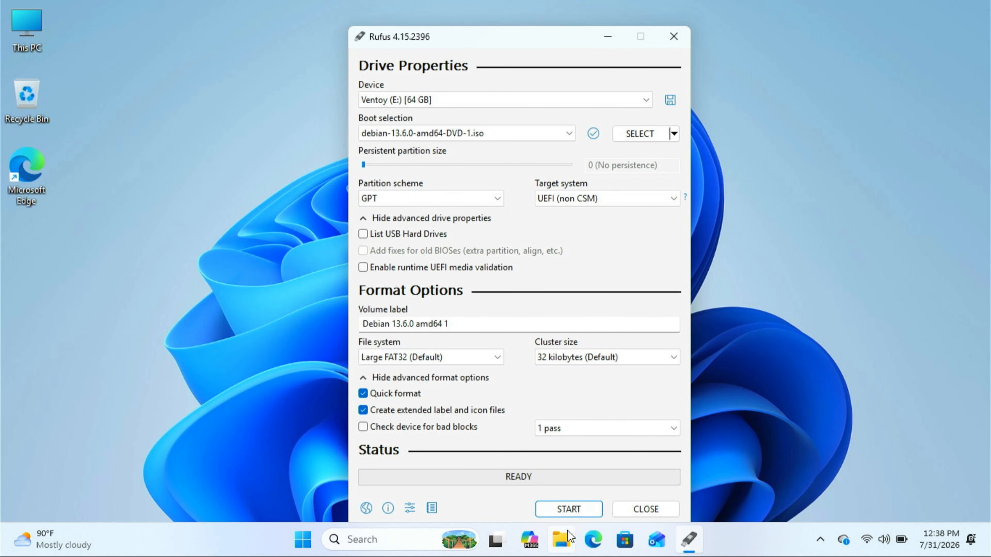
click(569, 516)
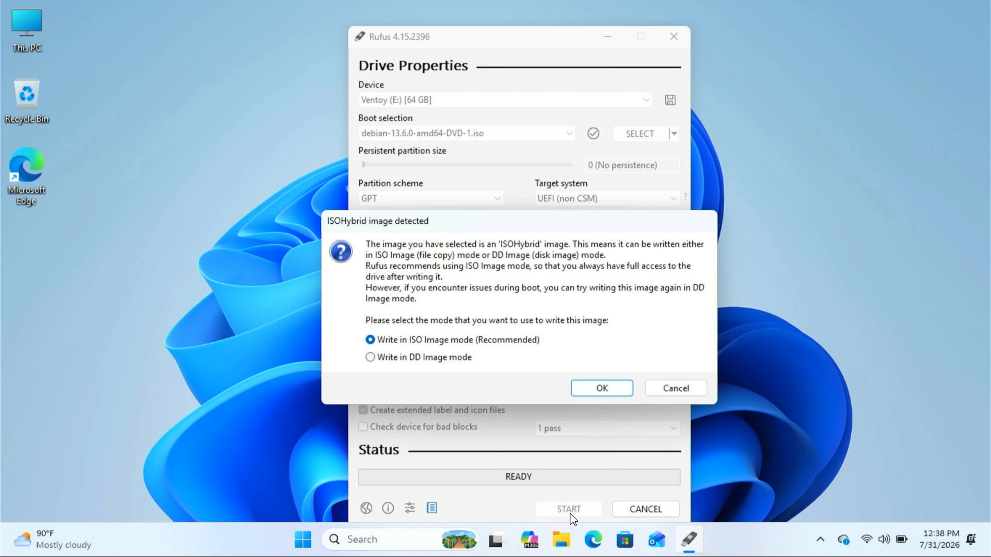
click(603, 388)
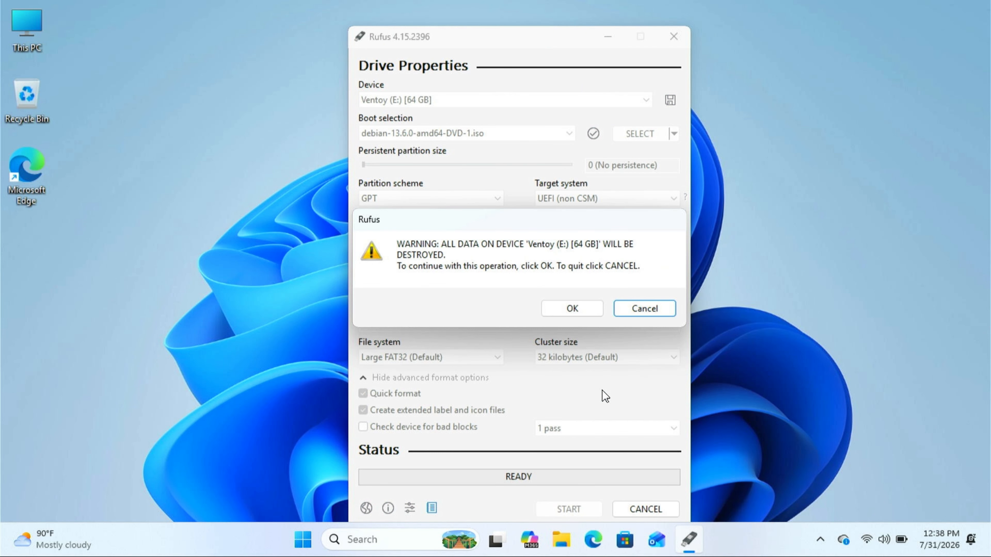
click(568, 312)
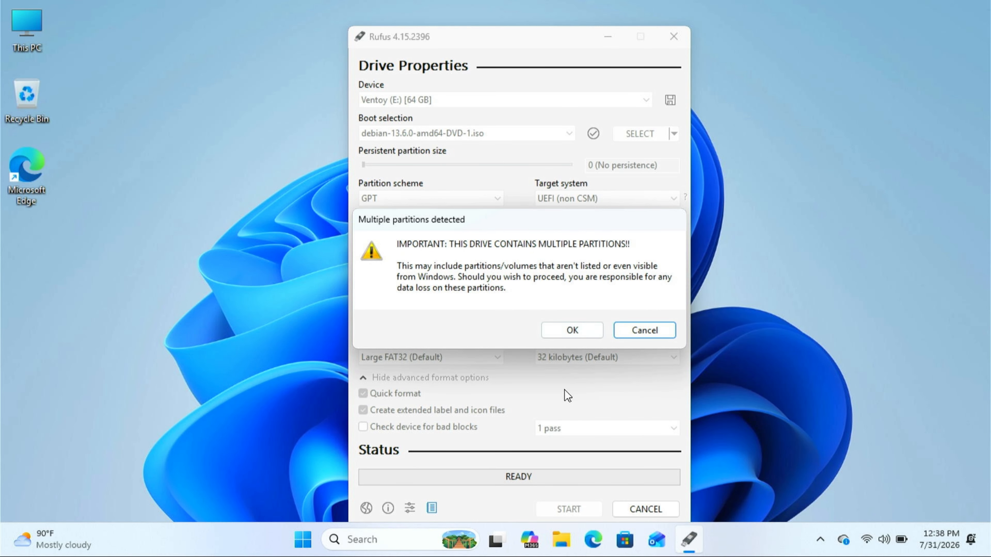
click(571, 332)
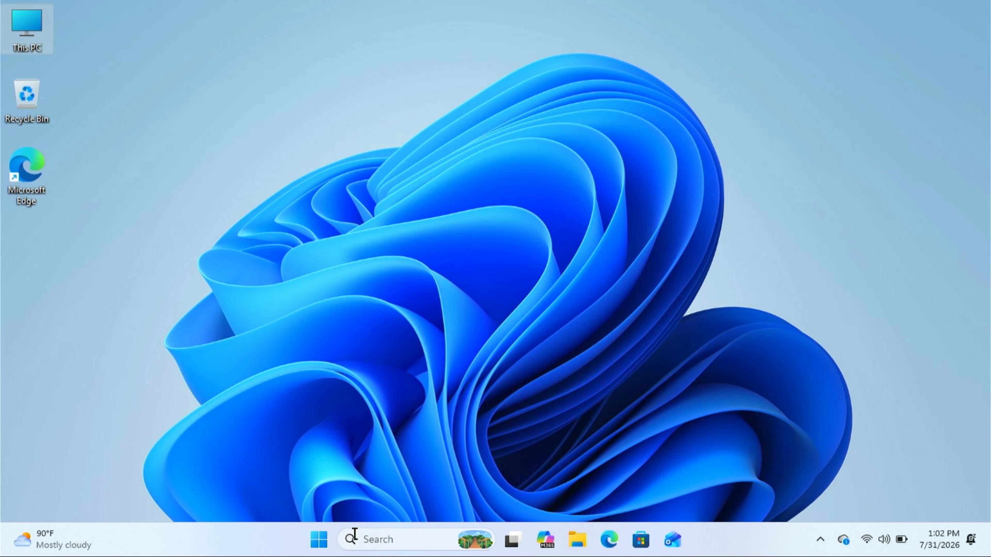
Restart the computer from Windows.
click(319, 540)
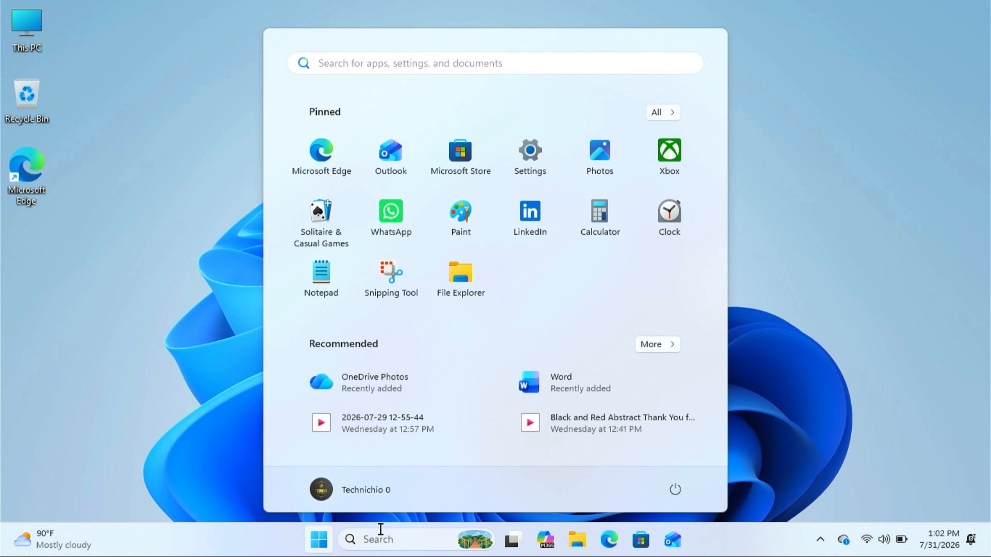
click(674, 491)
click(671, 458)
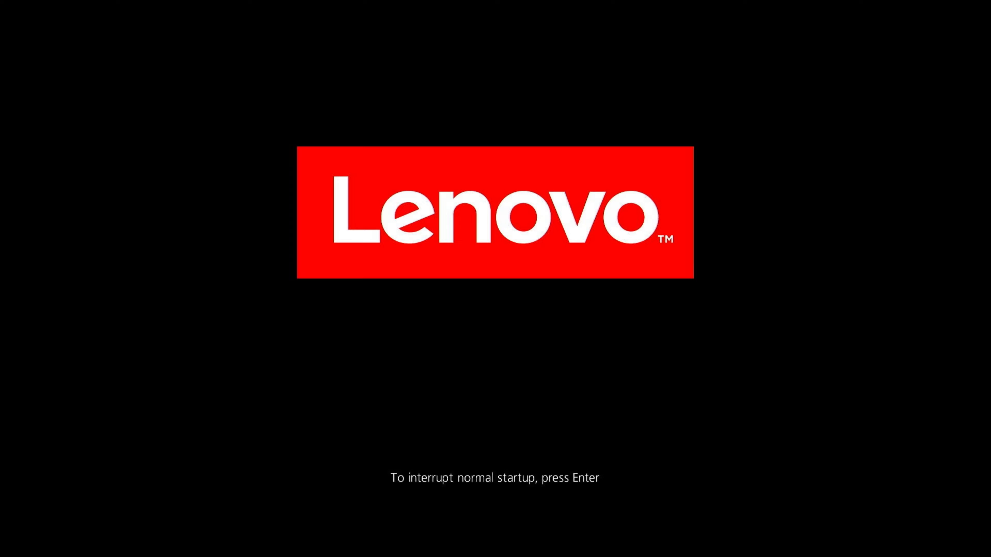
Interrupt startup to choose the boot device, boot the Debian USB drive, and start the non-graphical Install option.
key(F12)
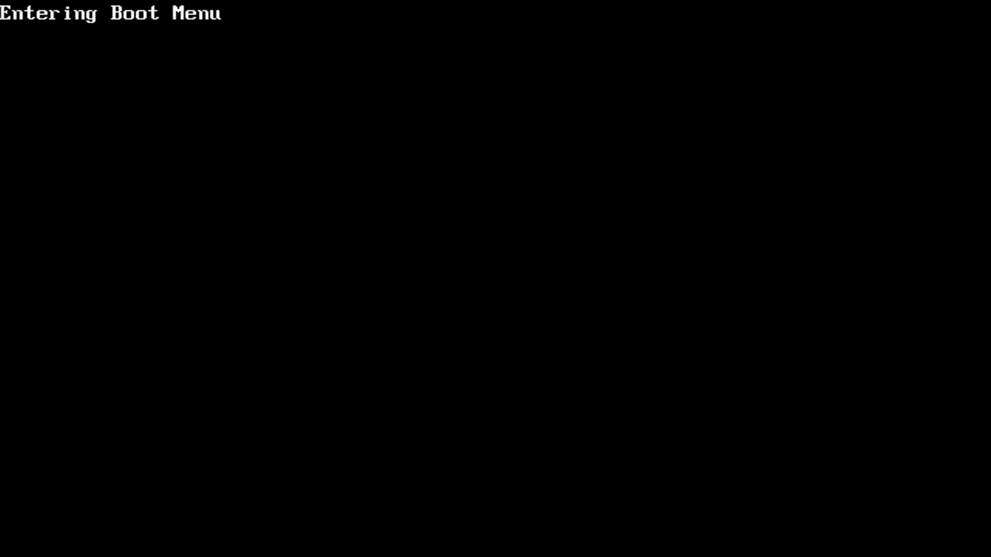
key(Down)
key(Return)
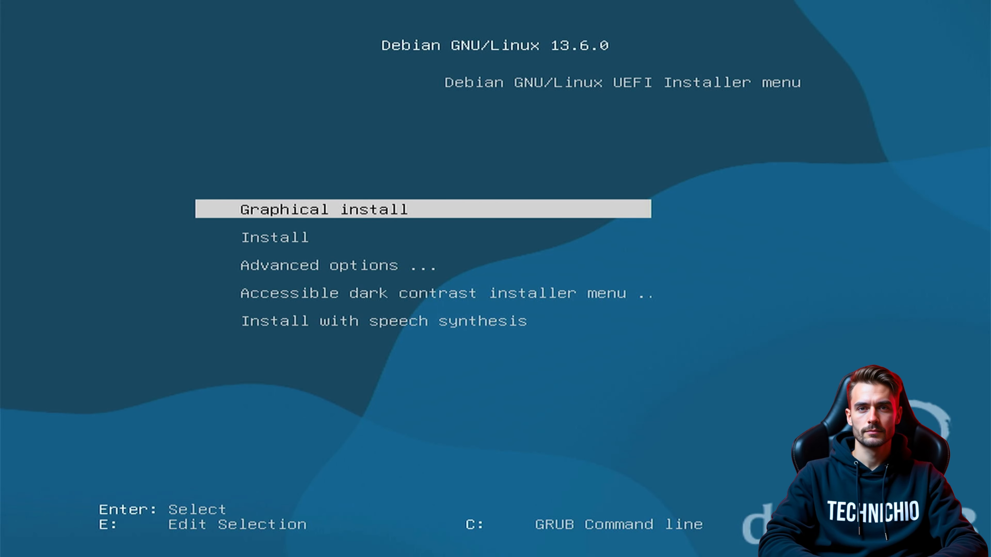
key(Down)
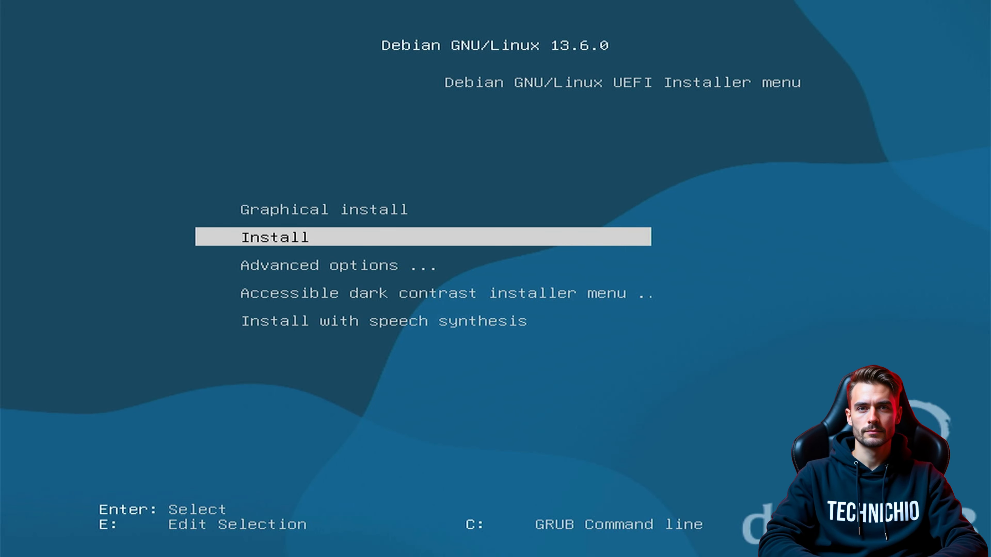
key(Return)
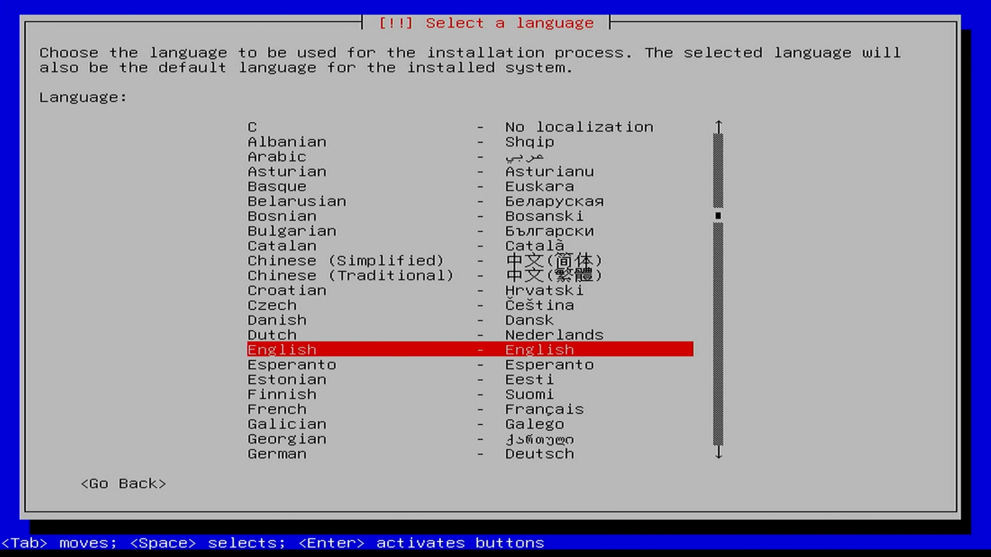
Choose English as the language, United States as the location, and American English as the keymap.
key(Return)
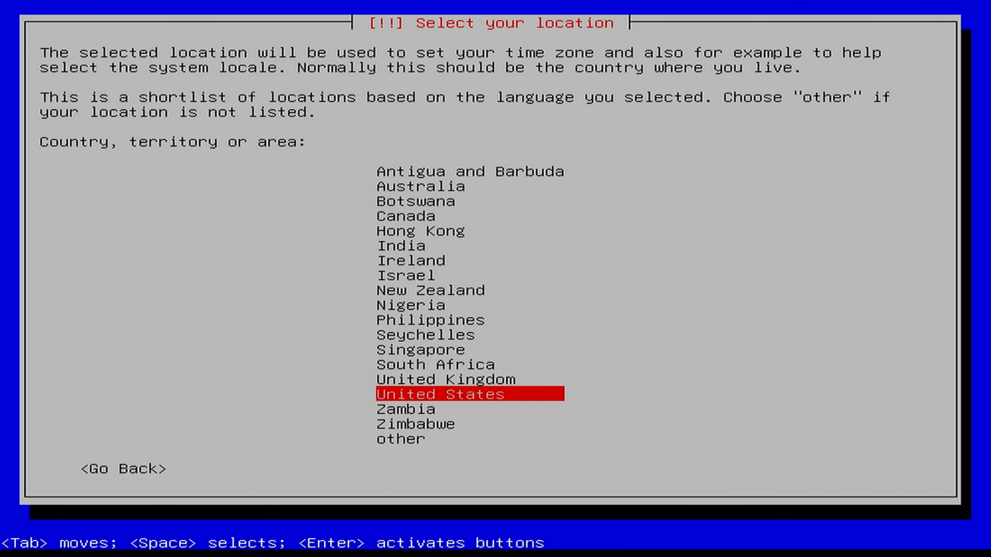
key(Return)
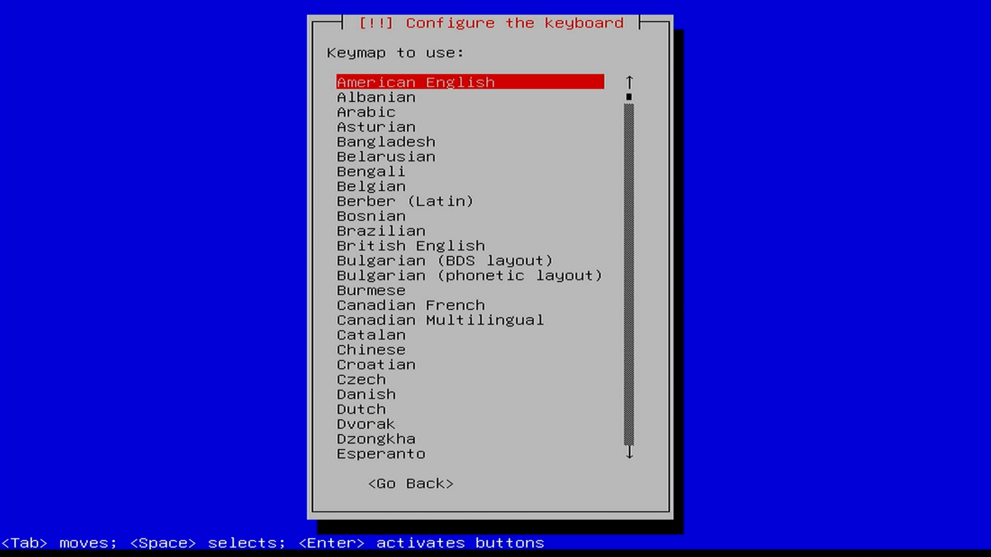
key(Return)
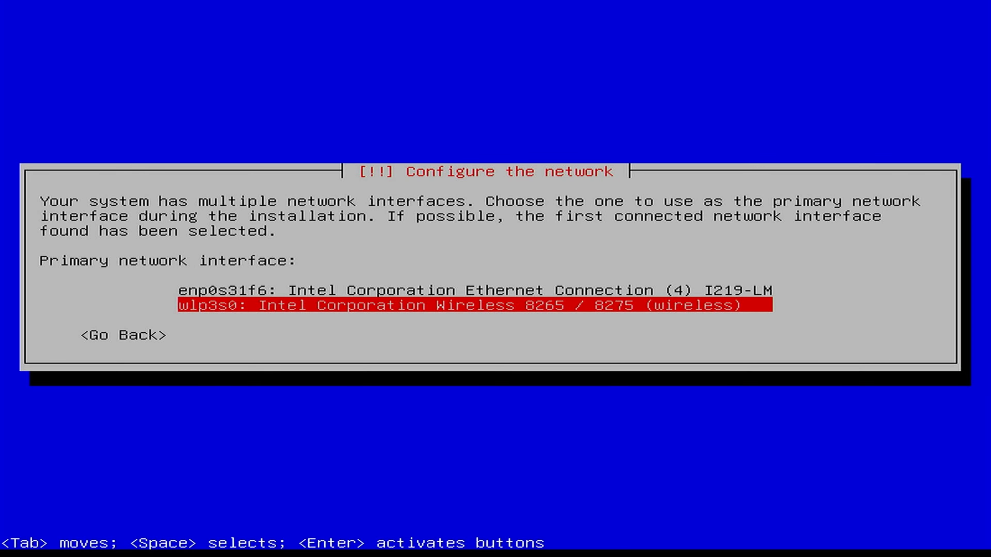
Select the wireless interface wlp3s0 (Intel Wireless 8265 / 8275) as the primary network interface.
key(Up)
key(Down)
key(Return)
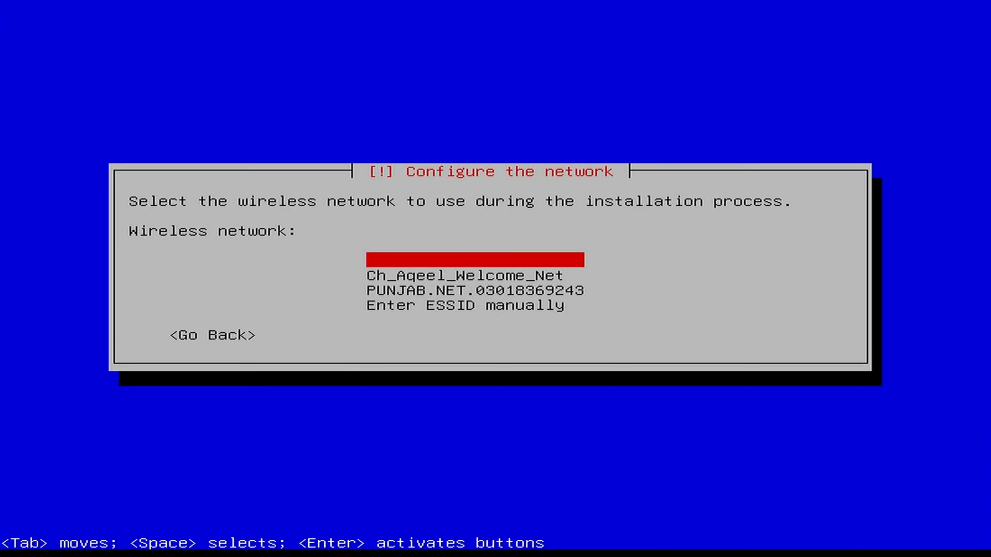
Enter the wireless network's ESSID manually as Technichio 5G and connect to it.
key(Down)
key(Down)
key(Down)
key(Return)
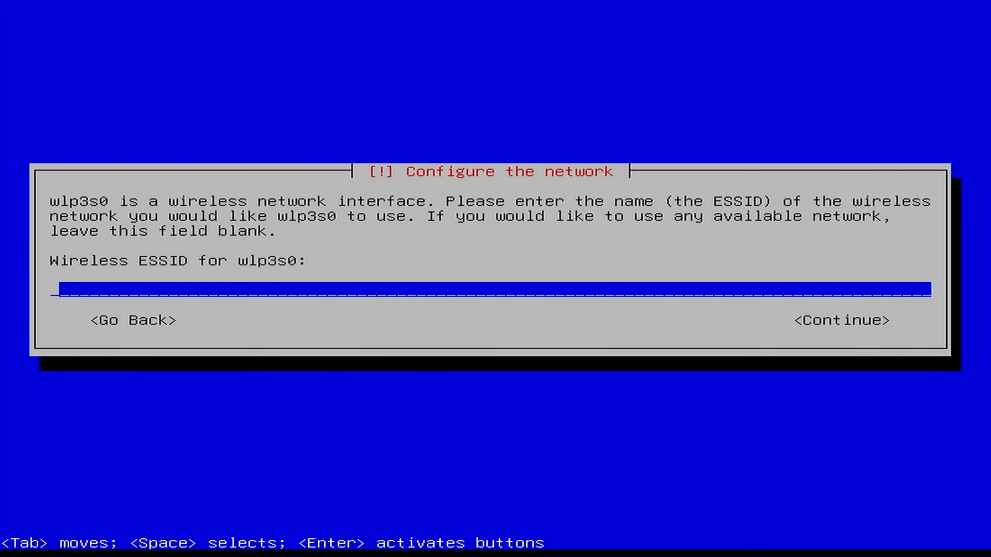
text(Technichio 5G)
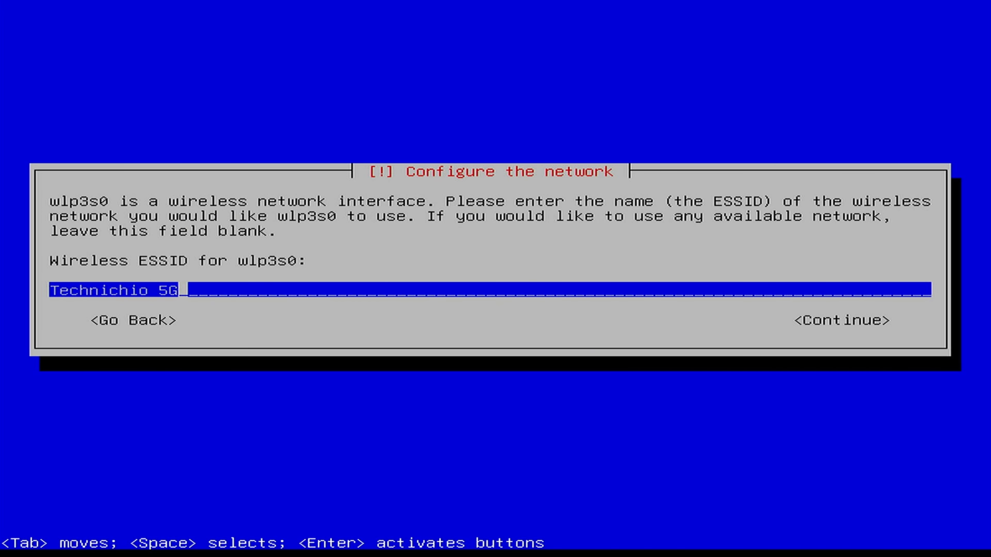
key(Return)
key(Return)
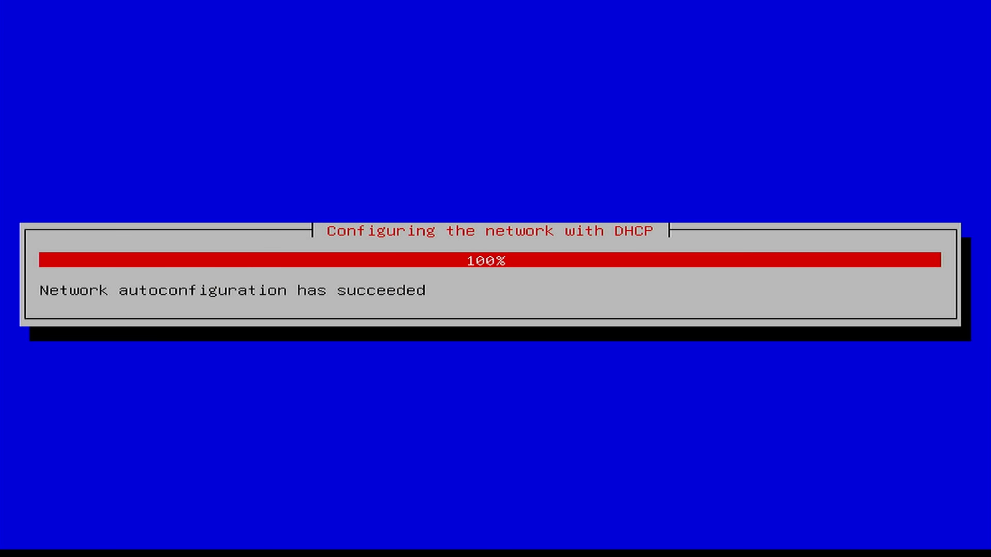
Set the system's hostname to 192.168.1.1.
text(.1)
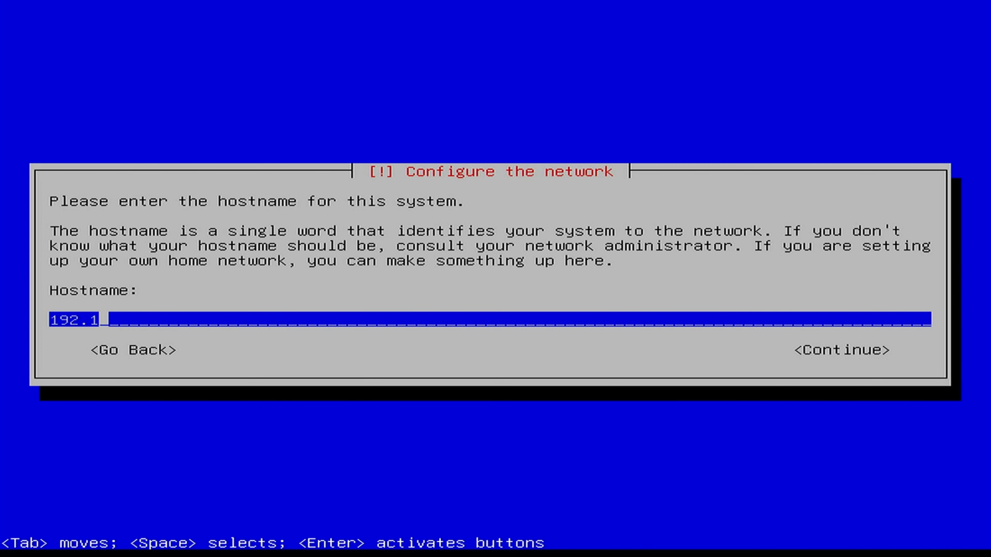
text(68.1.1)
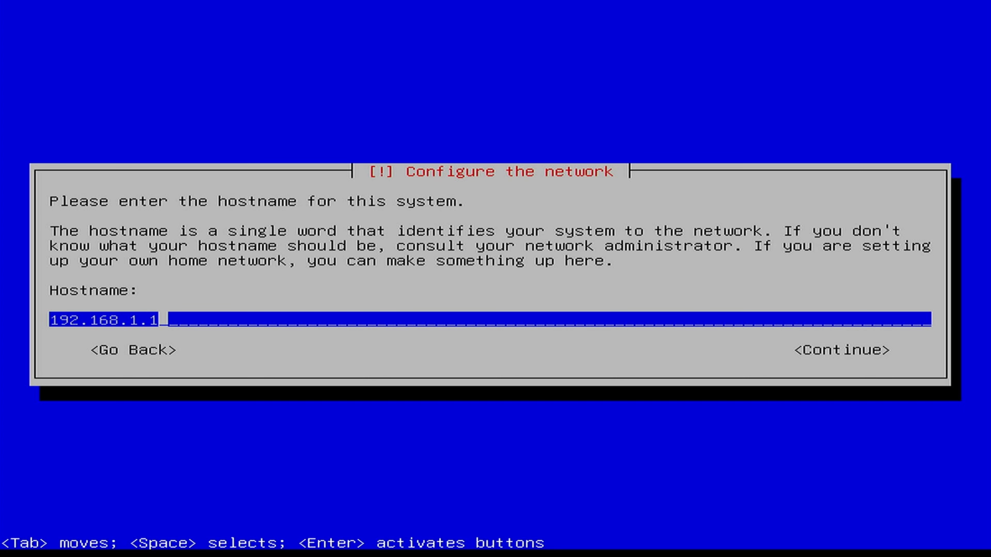
key(Return)
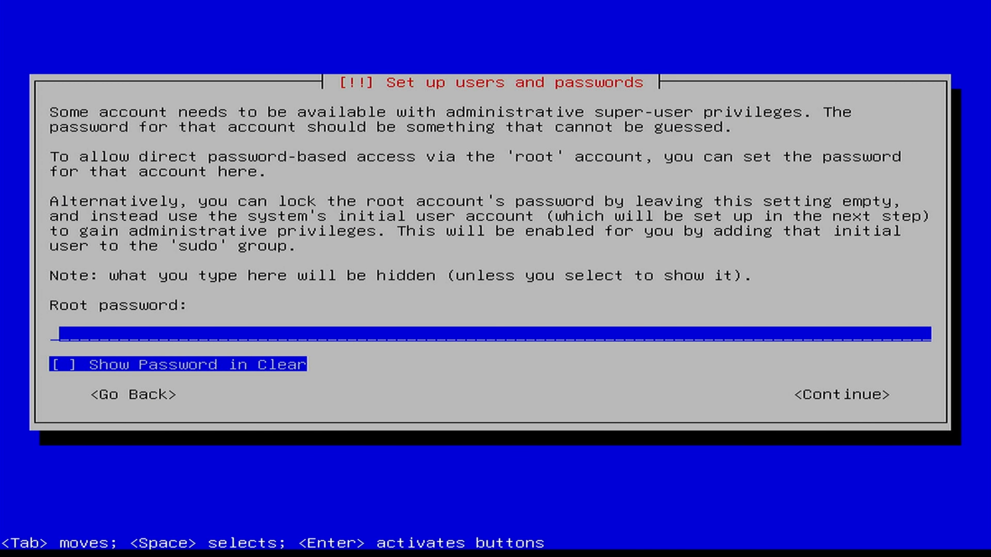
Set the root account's password.
text(******)
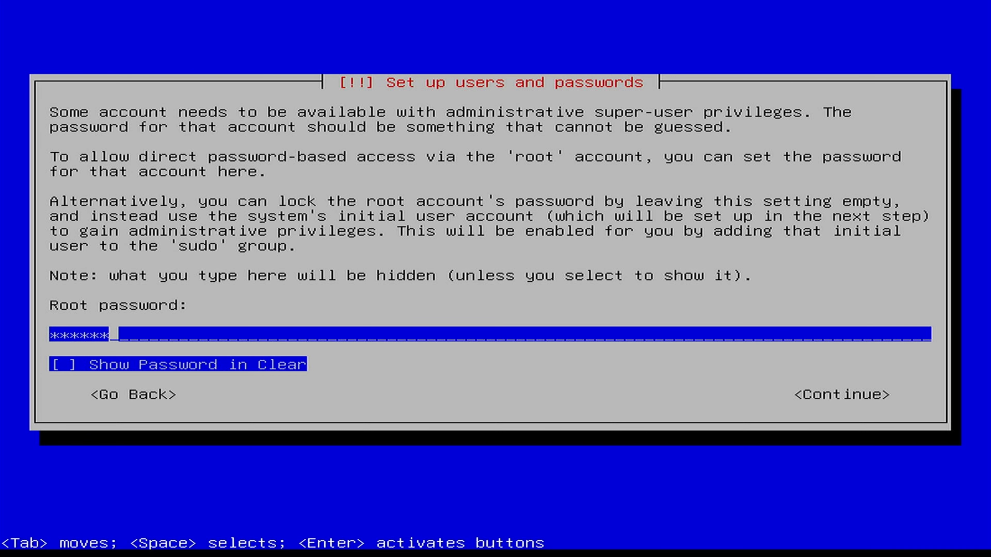
key(Return)
Create a user account with full name Technichio and username technichio, and enter and verify its account password.
text(Technichio)
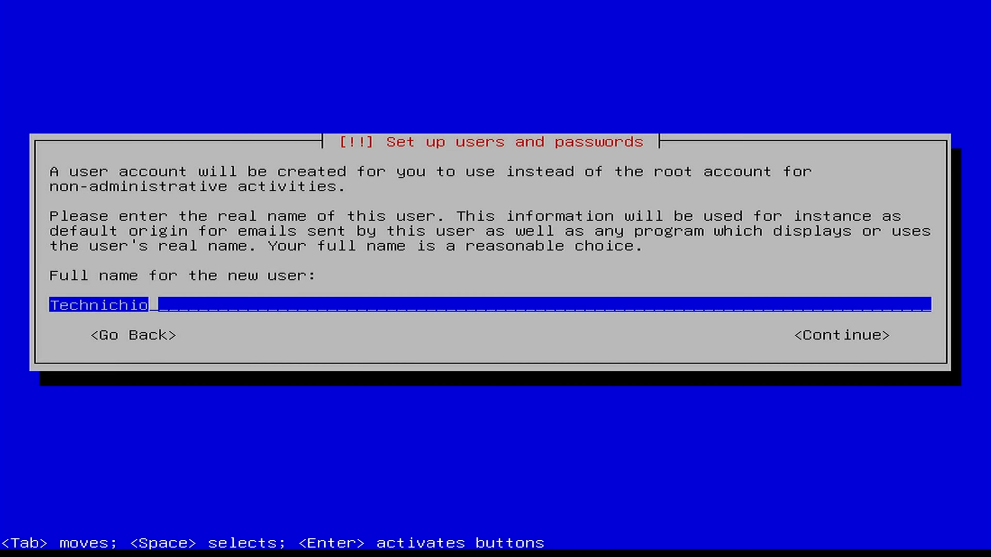
key(Return)
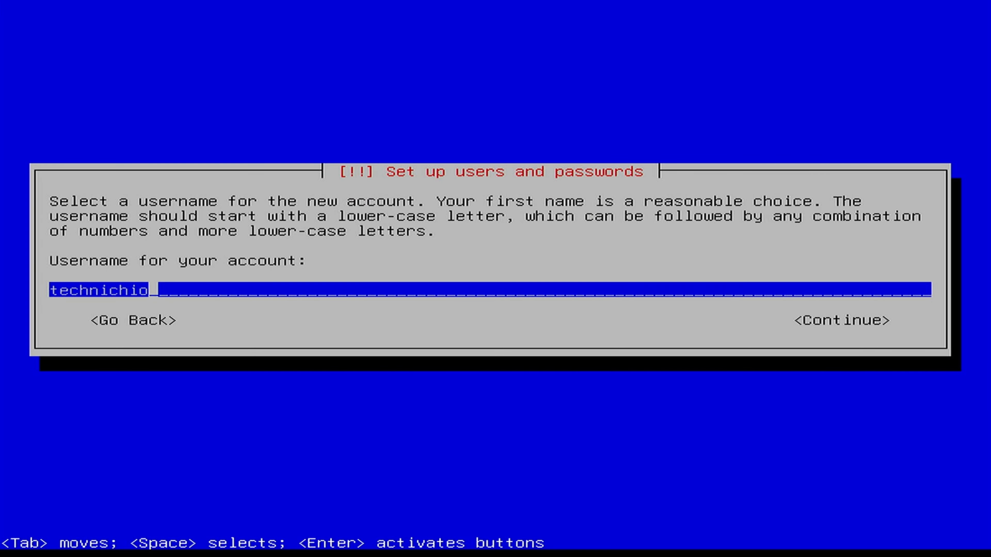
key(Return)
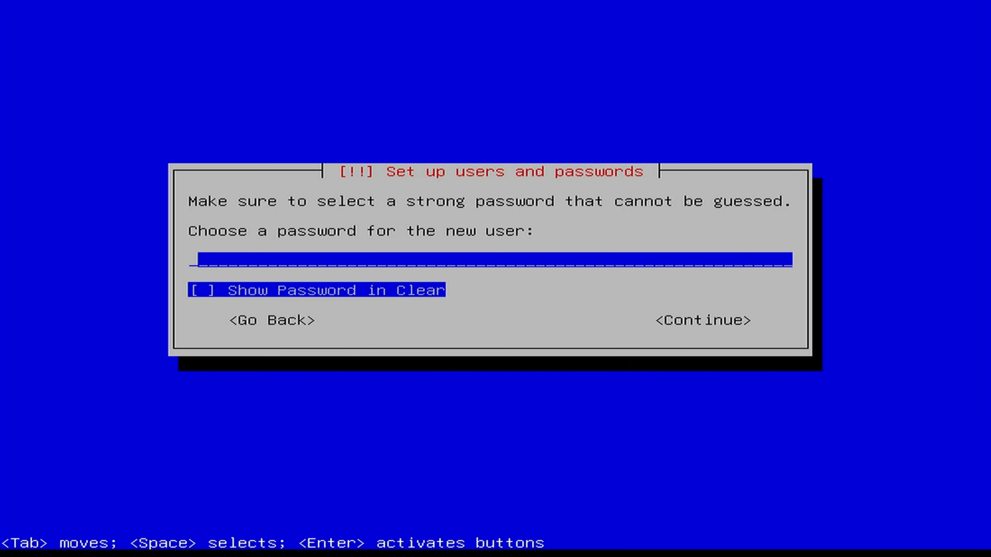
text(******)
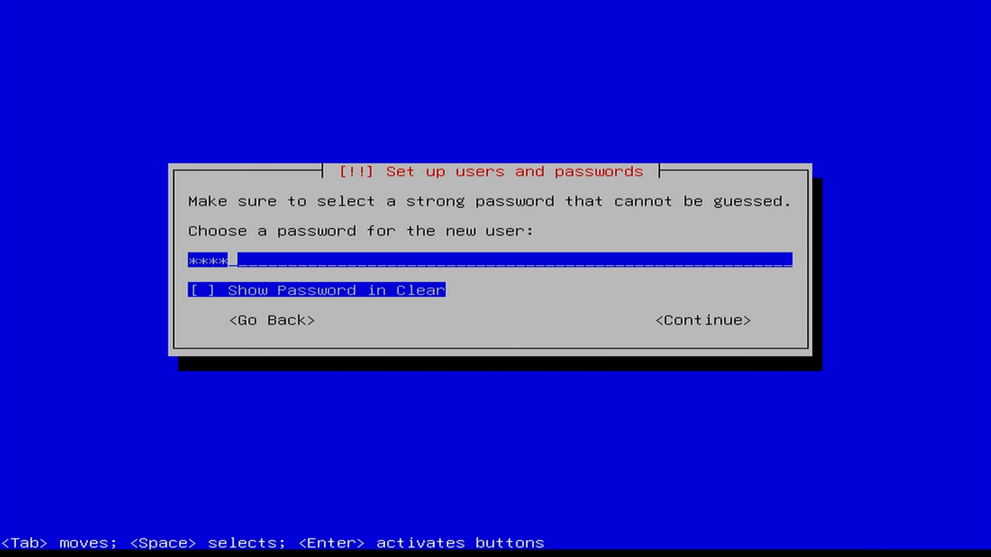
key(Return)
text(******)
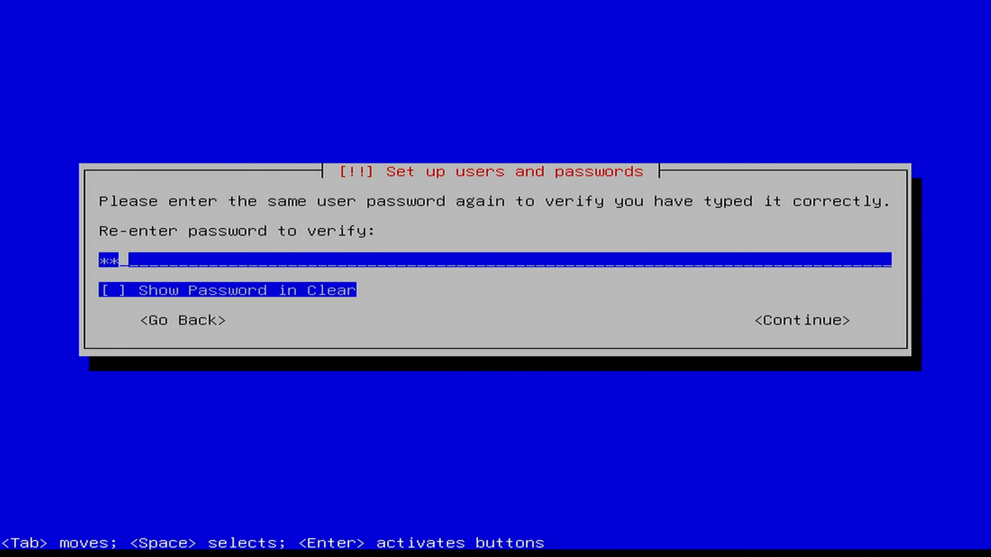
key(Return)
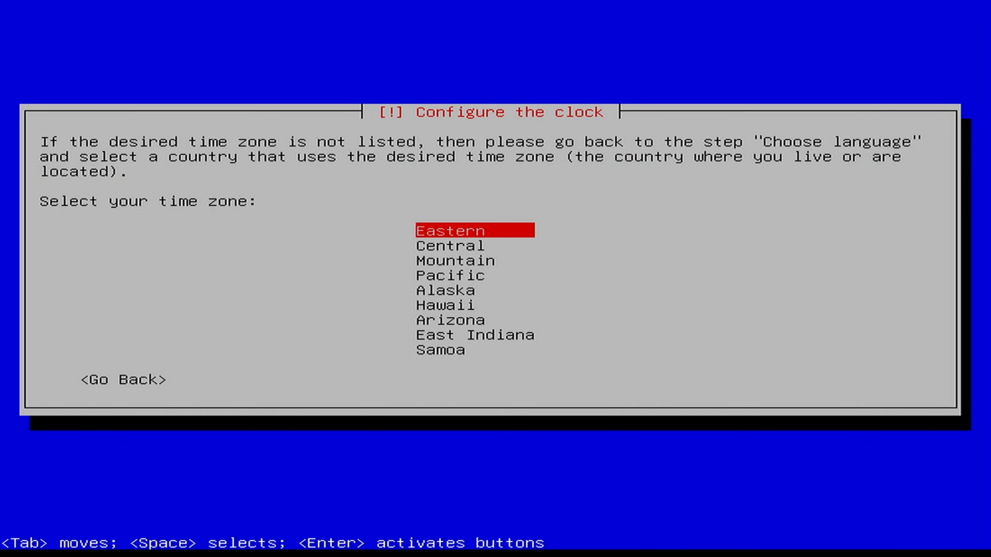
Choose the Eastern time zone and select Manual as the partitioning method.
key(Return)
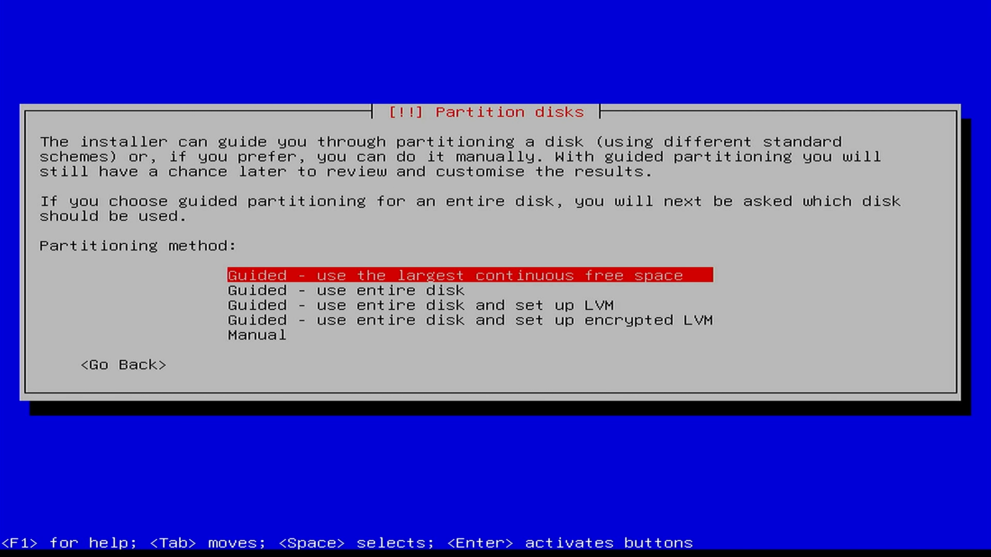
key(Down)
key(Down)
key(Down)
key(Down)
key(Return)
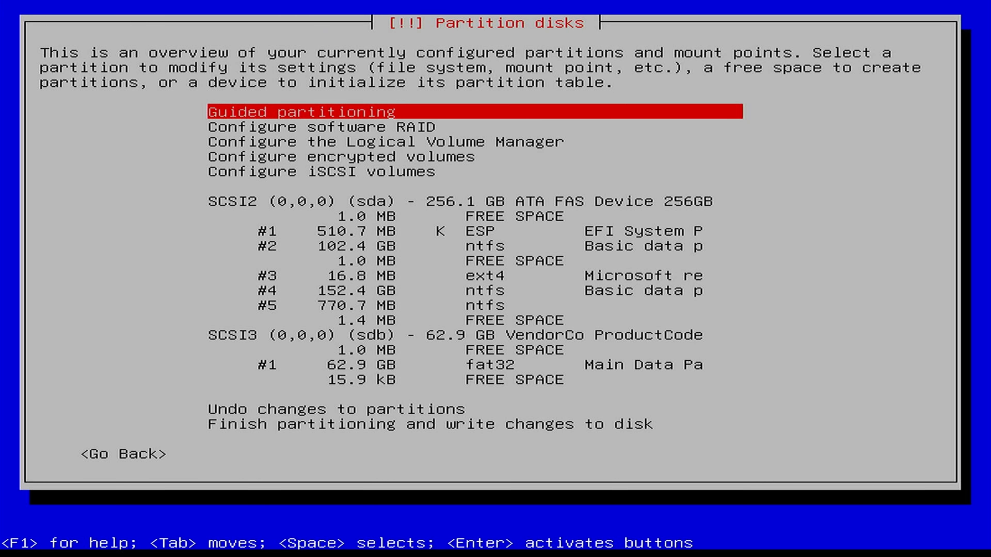
Erase the data on the 102.4 GB ntfs partition #2 of disk sda, confirming the overwrite.
key(Down)
key(Down)
key(Down)
key(Down)
key(Down)
key(Down)
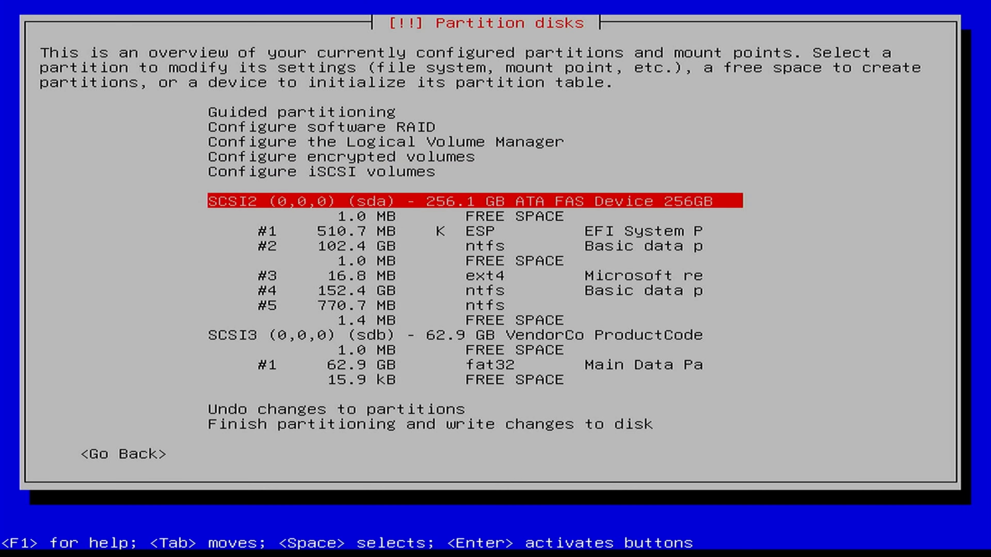
key(Down)
key(Down)
key(Down)
key(Return)
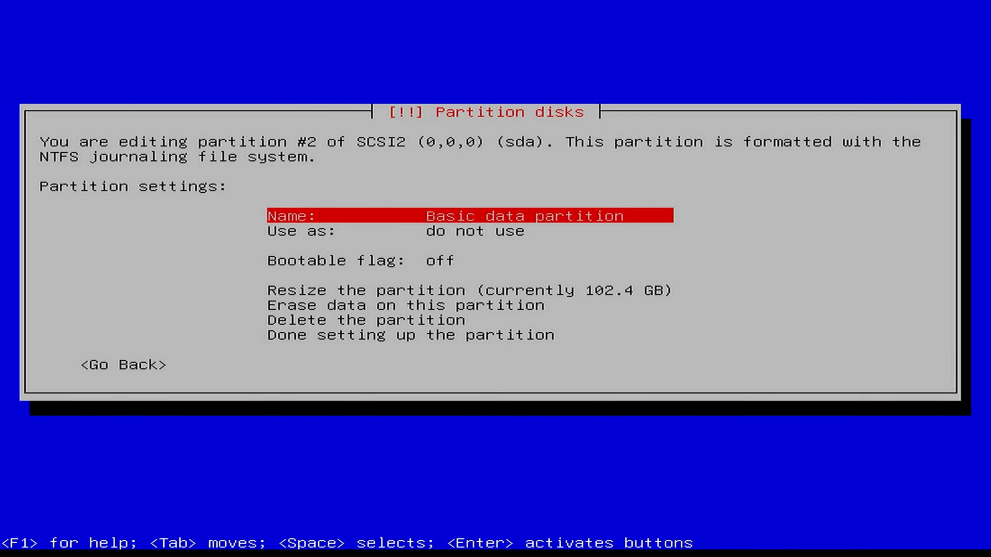
key(Down)
key(Down)
key(Down)
key(Down)
key(Down)
key(Down)
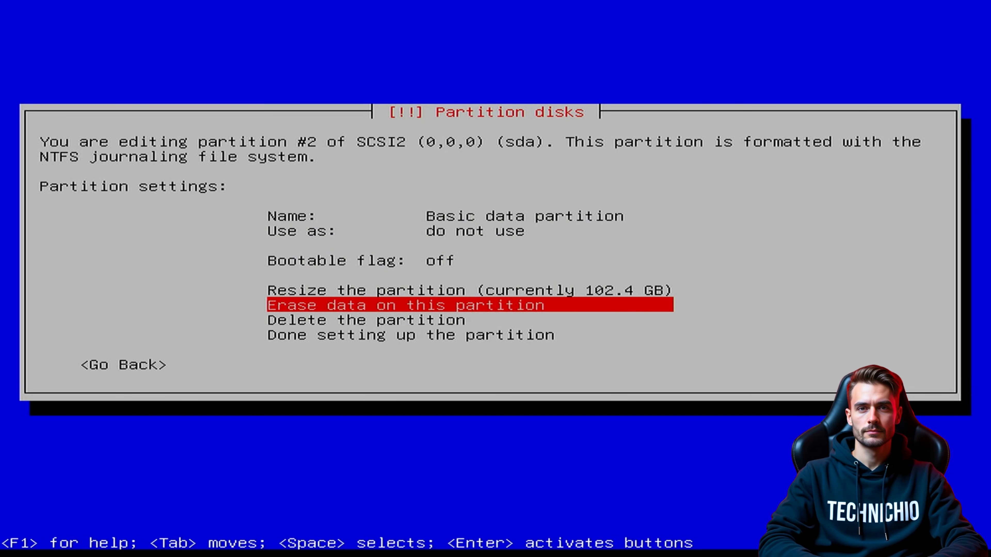
key(Return)
key(Left)
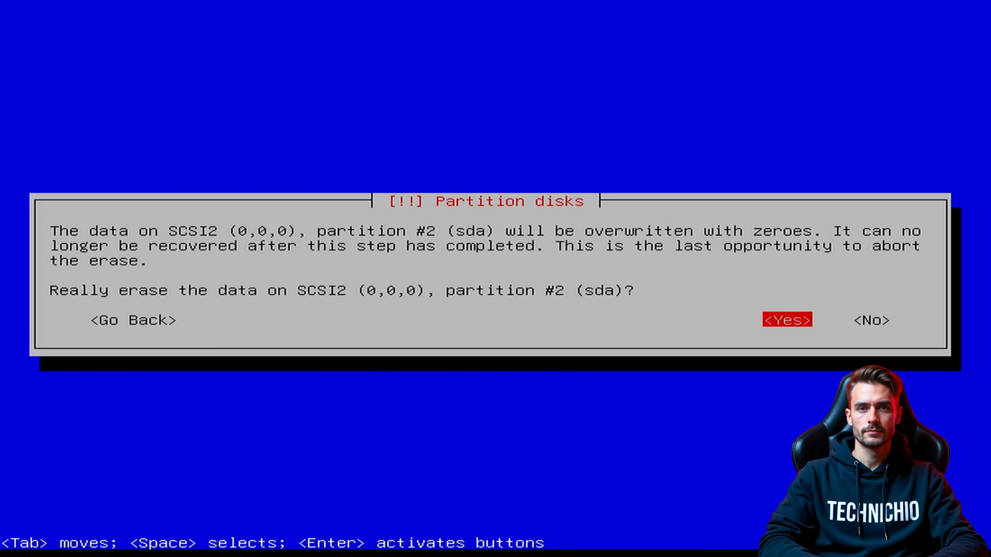
key(Return)
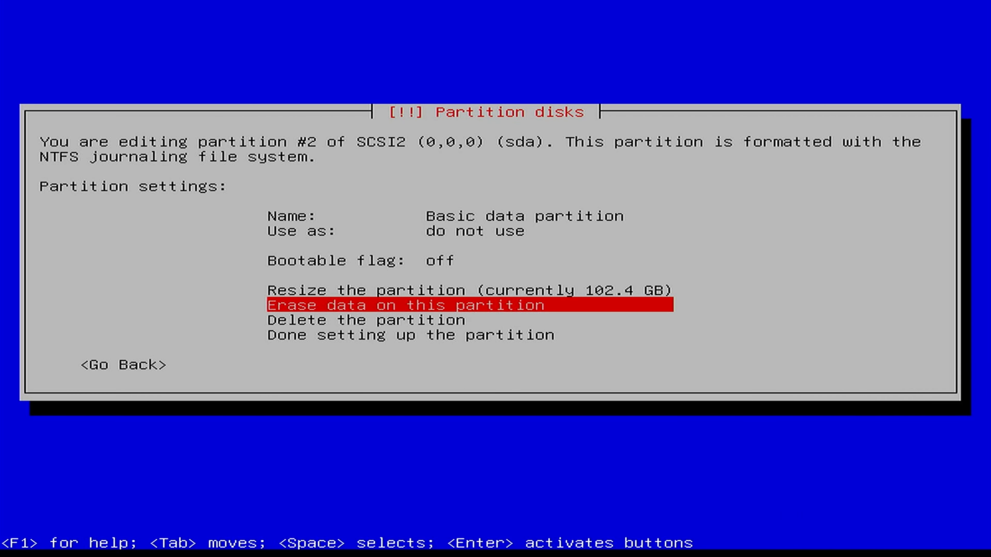
Delete partition #2 of disk sda.
key(Up)
key(Down)
key(Down)
key(Return)
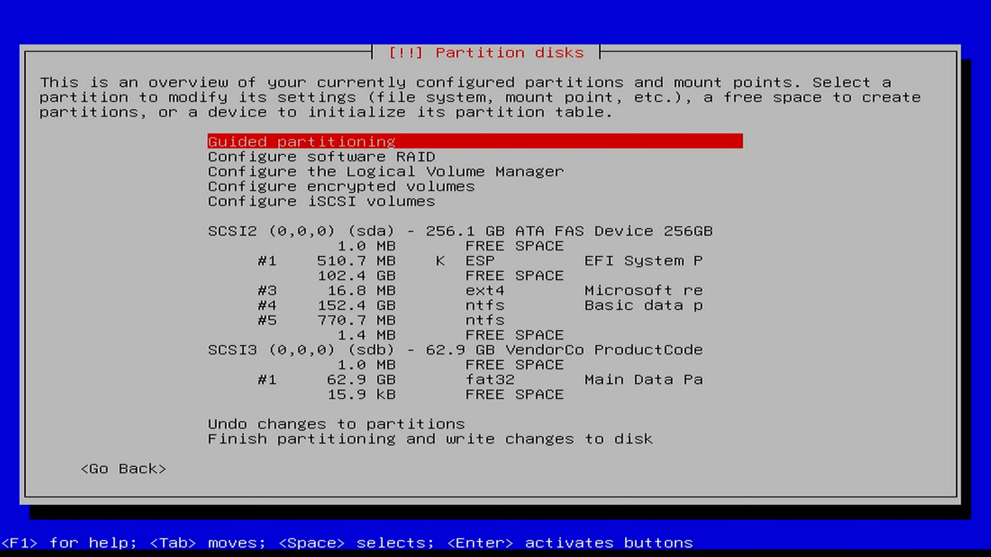
Automatically partition the 102.4 GB free space on disk sda with the scheme that keeps all files in one partition.
key(Down)
key(Down)
key(Down)
key(Down)
key(Down)
key(Down)
key(Down)
key(Down)
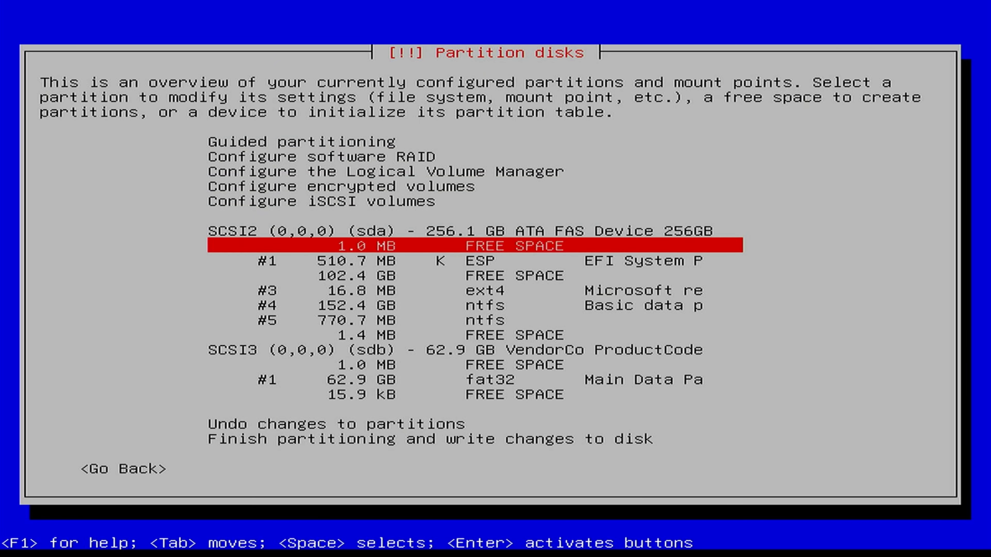
key(Return)
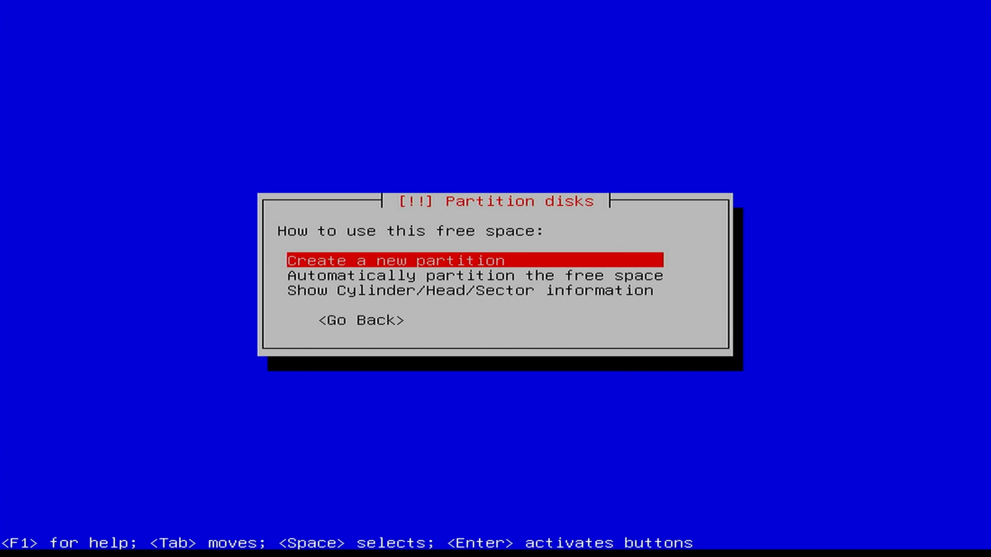
key(Down)
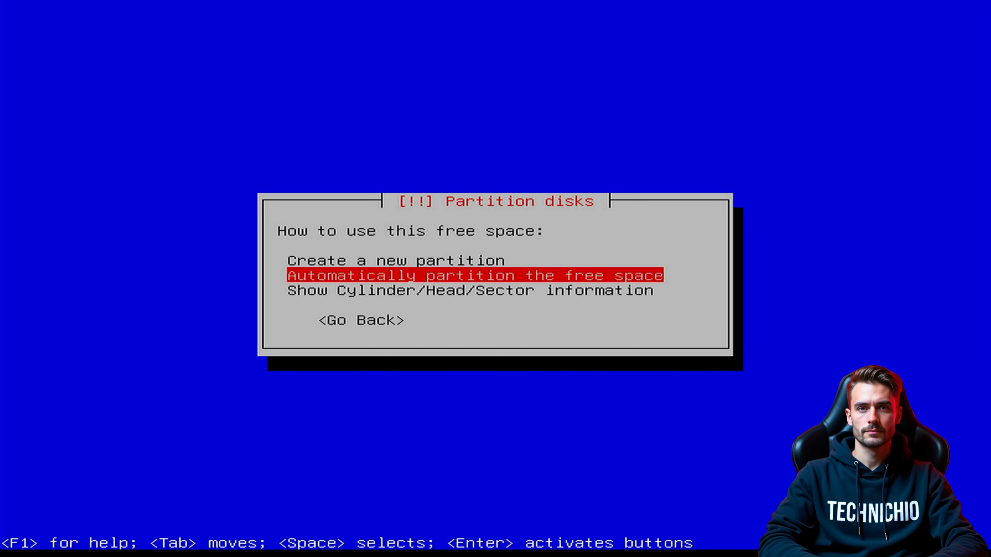
key(Return)
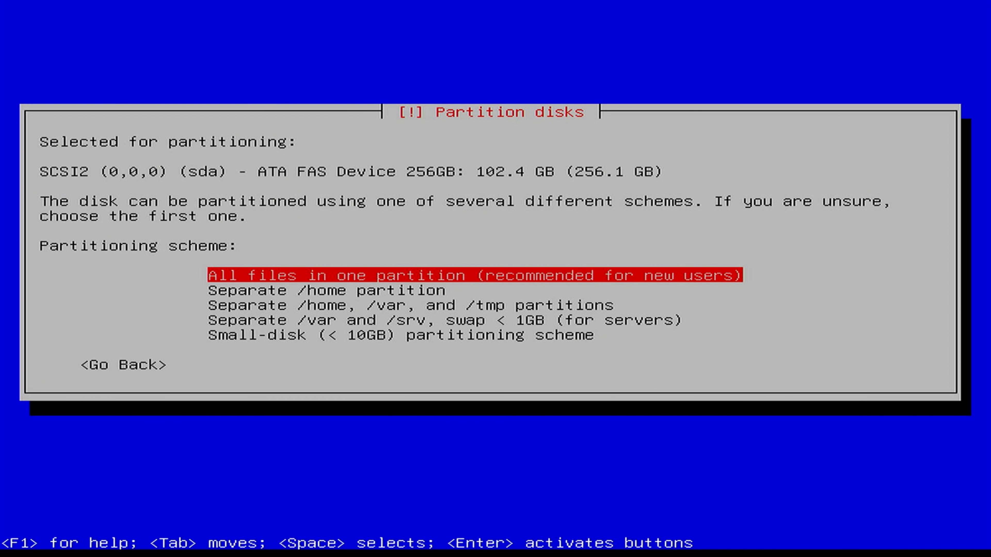
key(Return)
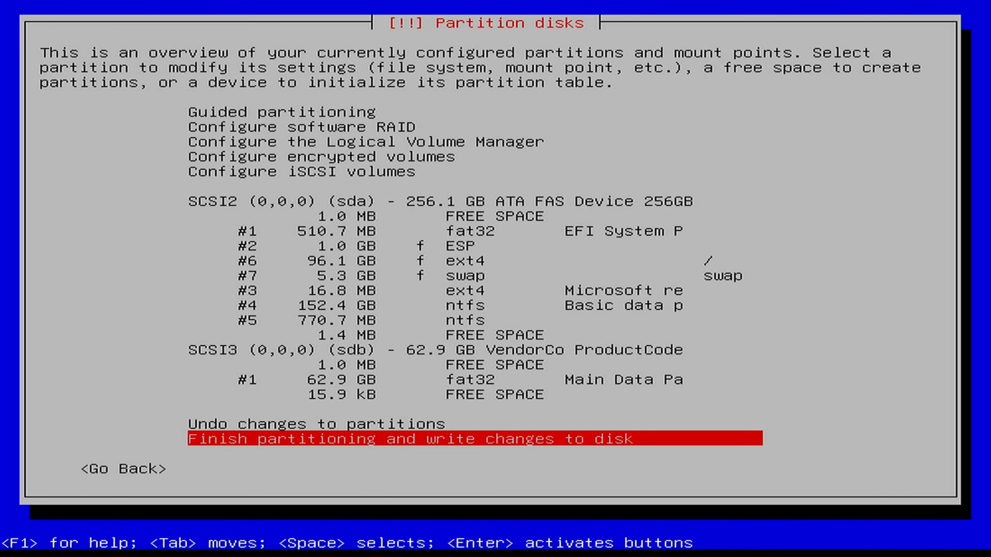
Finish partitioning and confirm writing the changes to the disk.
key(Return)
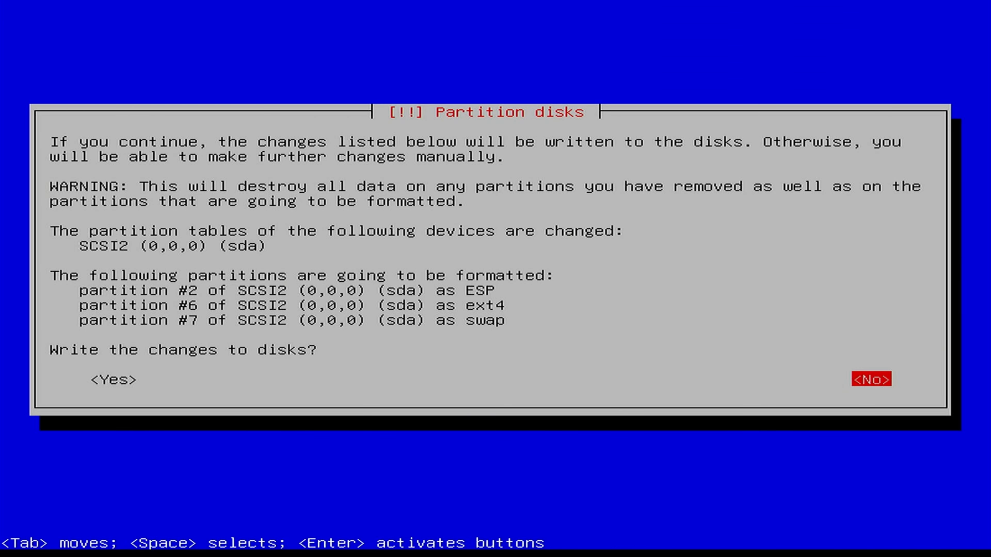
key(Tab)
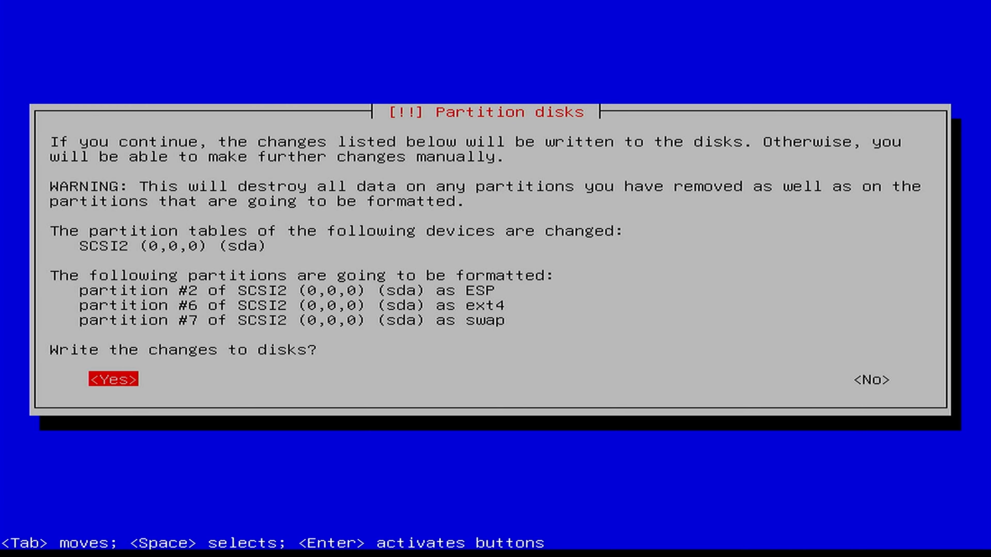
key(Return)
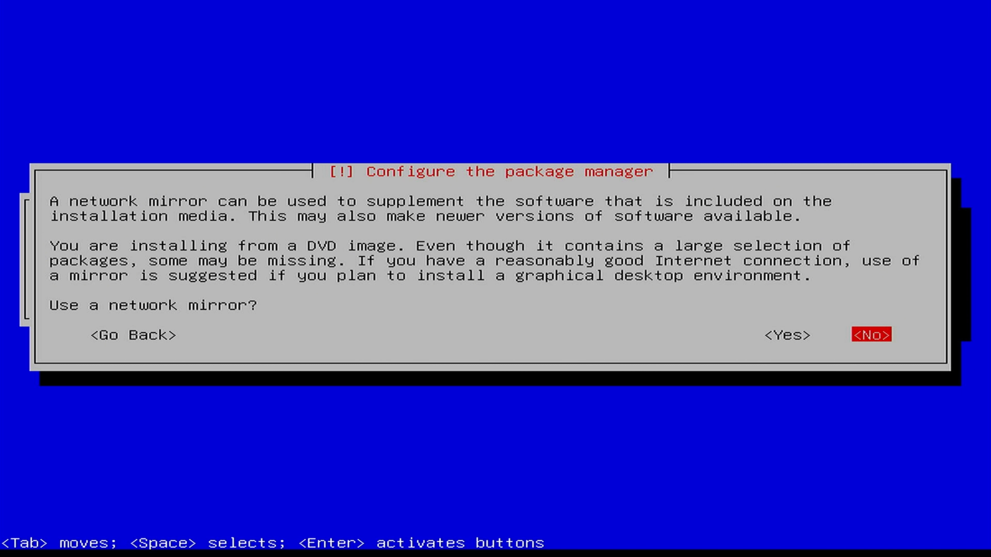
Decline the network mirror, and go through the software selection to complete the installation.
key(Return)
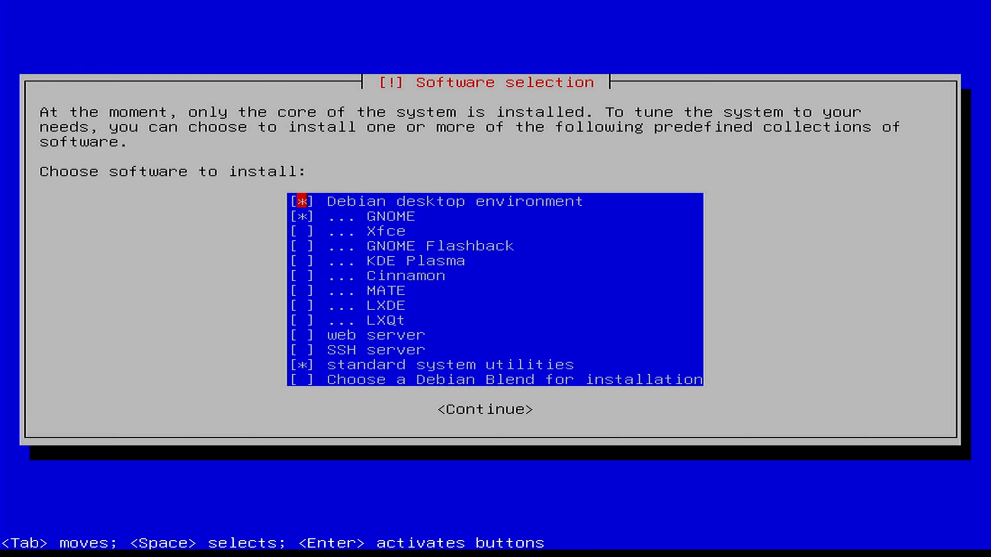
key(Down)
key(Down)
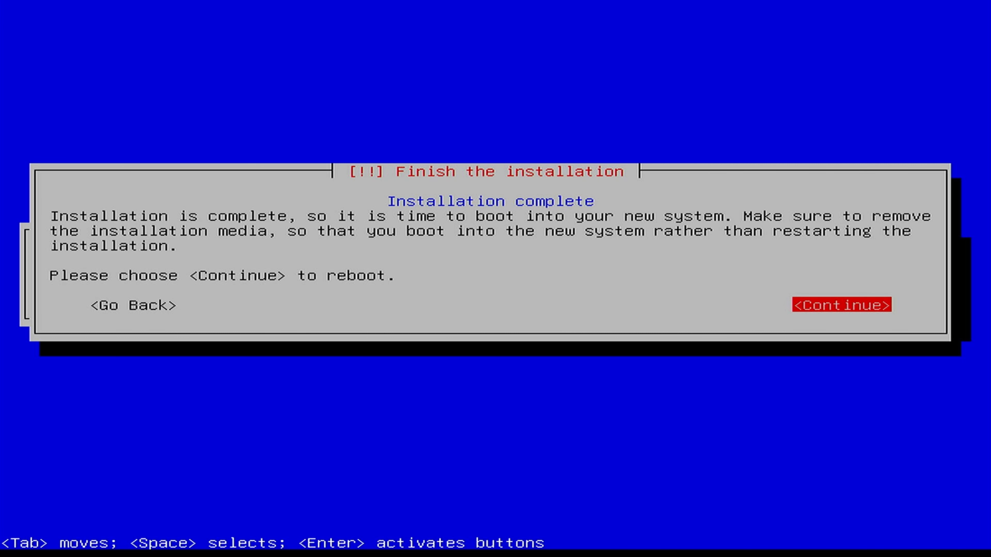
Reboot the computer into the installed Debian GNU/Linux system and log in with the account password.
key(Return)
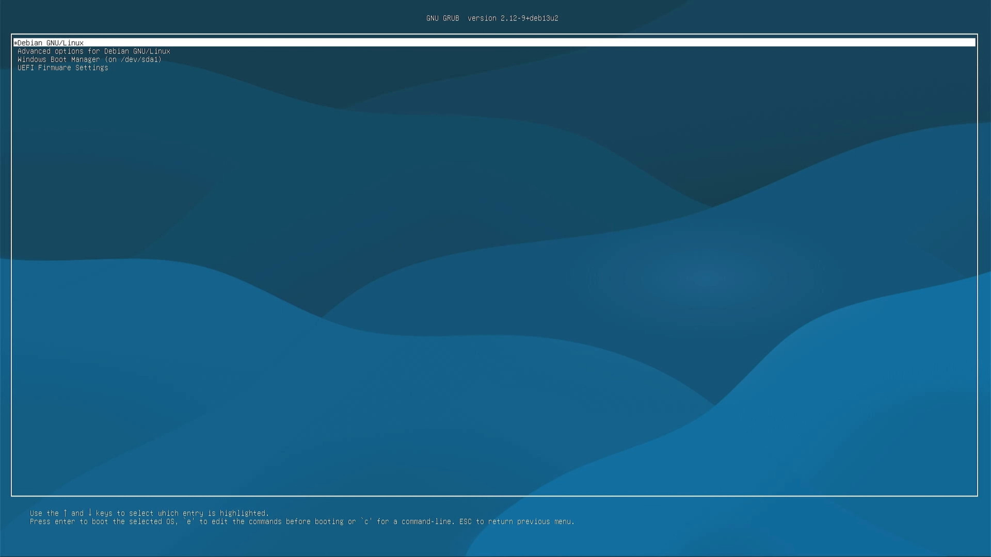
key(Return)
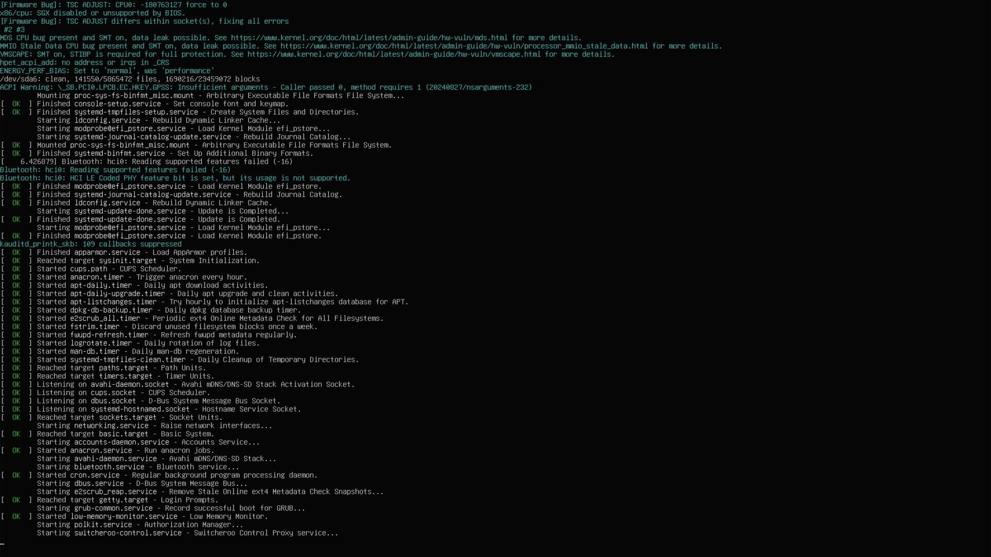
key(Return)
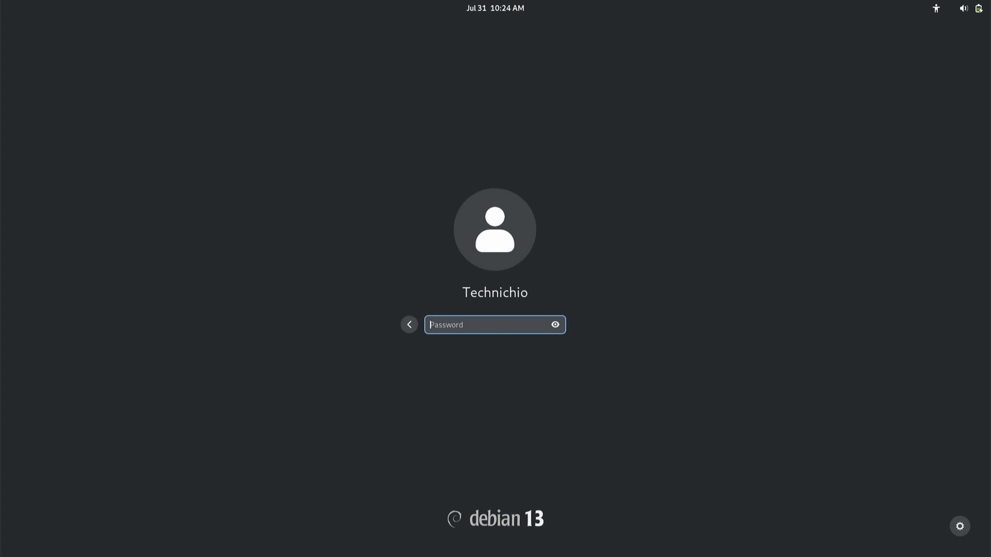
text(••••••)
key(Return)
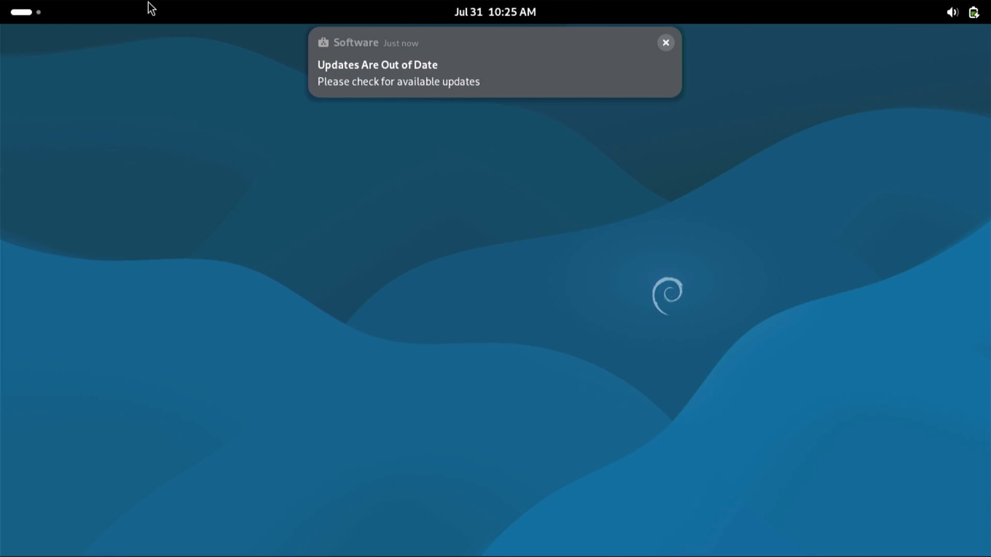
Open Software to check the system's available updates and look at the list of installed apps.
click(453, 58)
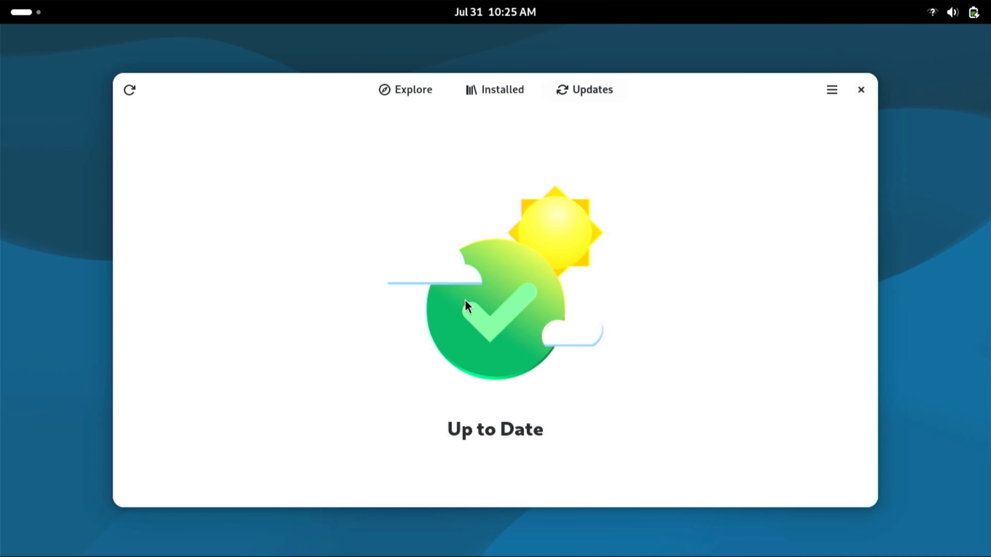
click(497, 89)
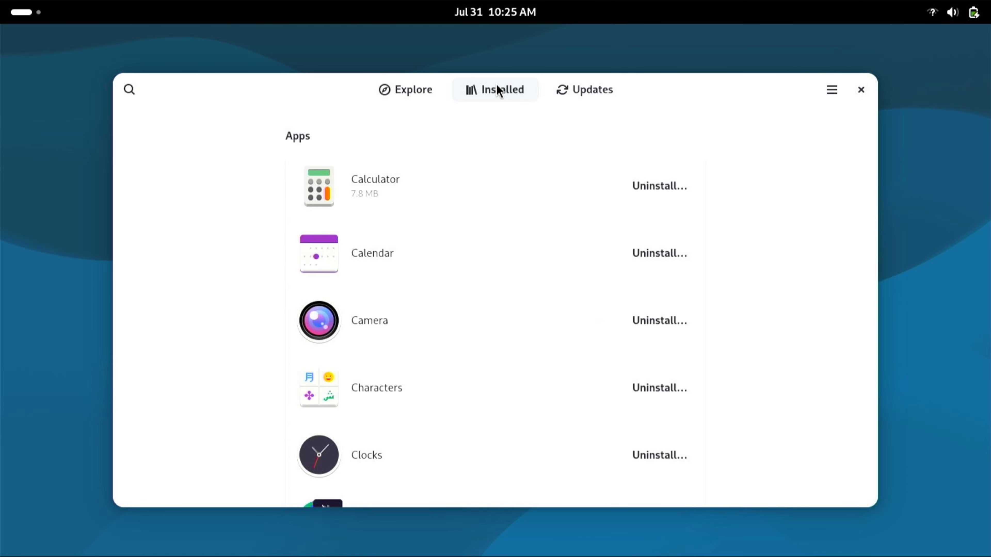
click(600, 90)
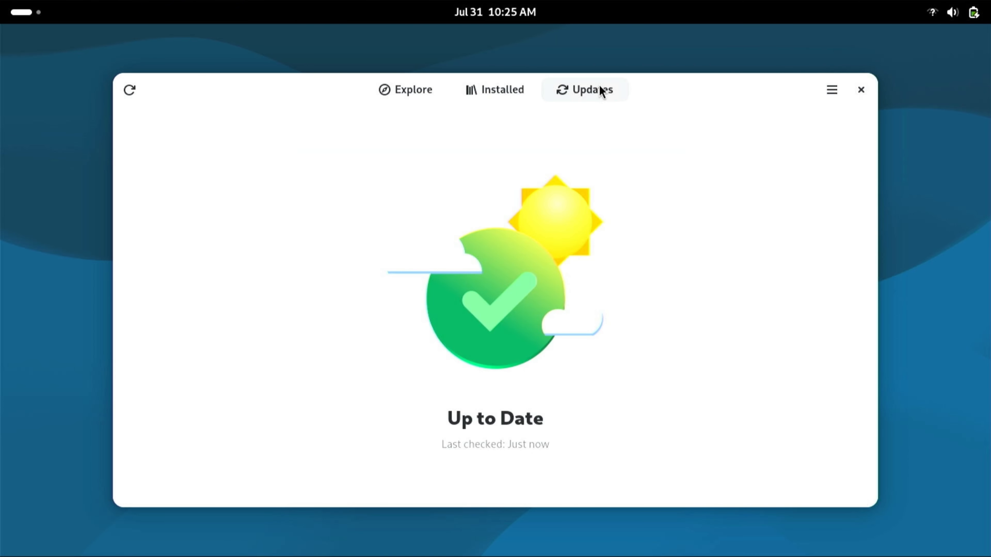